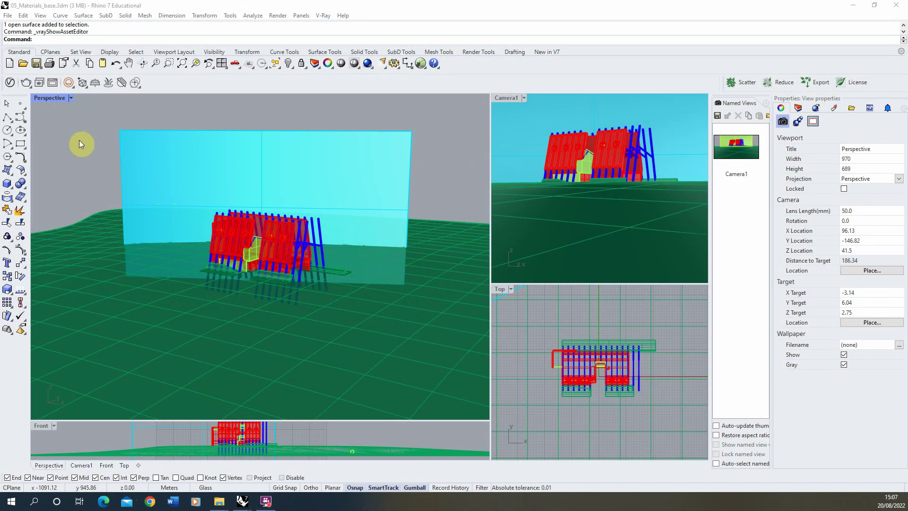
View the current scene render in the V-Ray Frame Buffer.
left_click(53, 82)
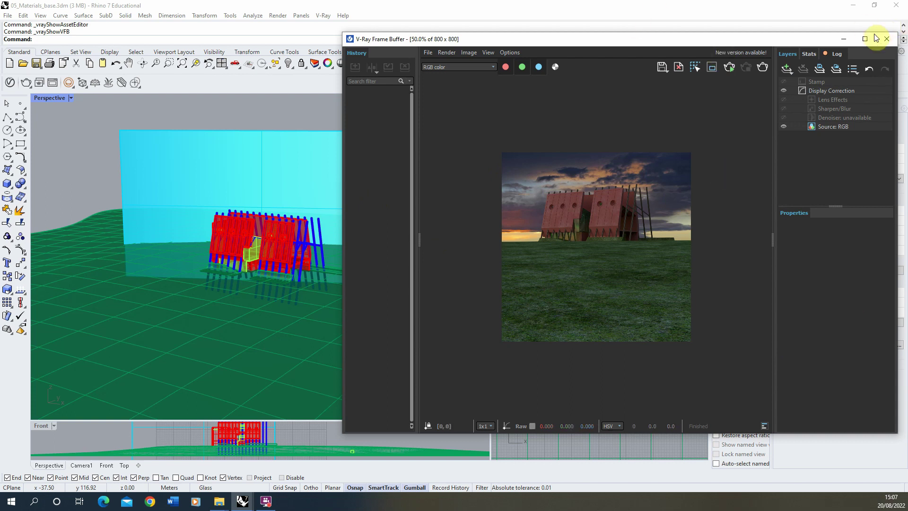
left_click(843, 39)
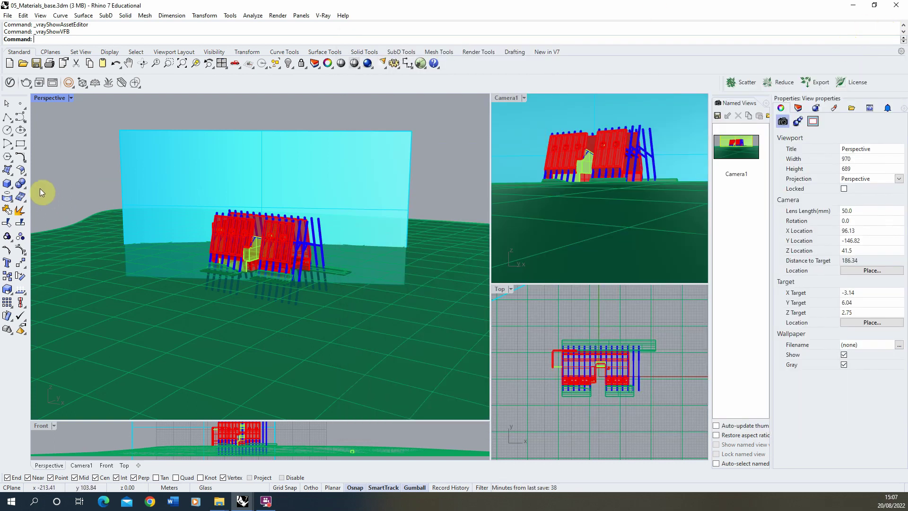
Draw a large flat box in the perspective view, spanning the terrain around the building.
scroll(209, 259, "down", 4)
right_click_drag(277, 228, 277, 250)
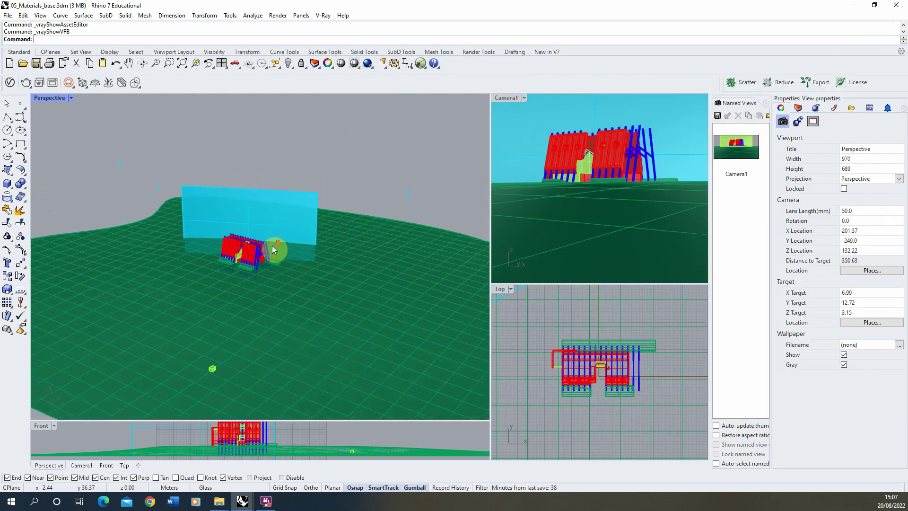
left_click(7, 183)
scroll(91, 202, "down", 3)
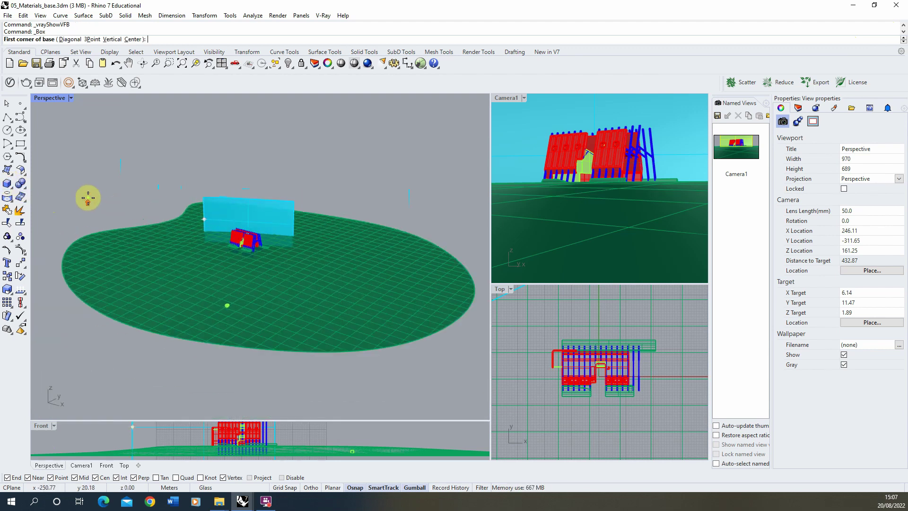
left_click(88, 197)
scroll(335, 349, "down", 3)
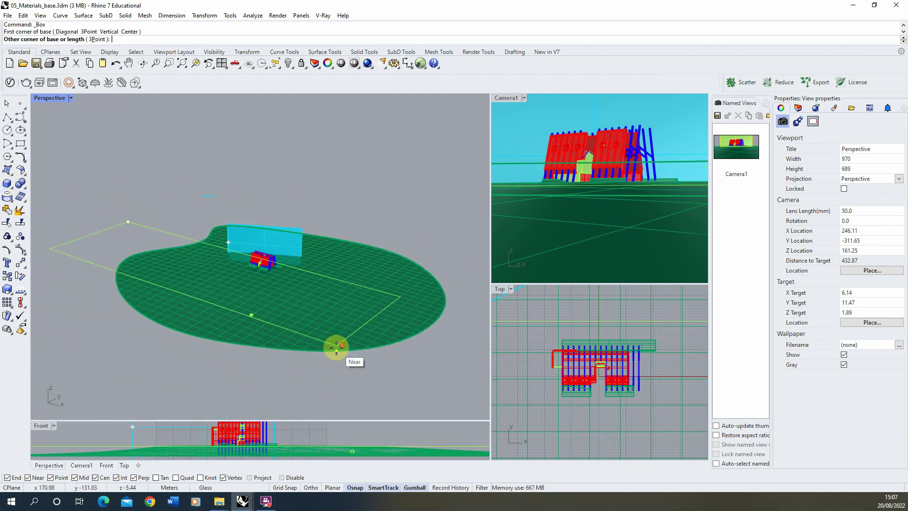
left_click(319, 379)
left_click(302, 393)
Reposition the box so it extends across the terrain, with its top at water level in front of the building.
scroll(206, 301, "up", 3)
left_click_drag(157, 289, 210, 223)
left_click_drag(211, 287, 297, 267)
scroll(287, 284, "up", 3)
right_click_drag(298, 267, 416, 156)
left_click(440, 138)
left_click_drag(338, 331, 324, 265)
scroll(282, 245, "down", 3)
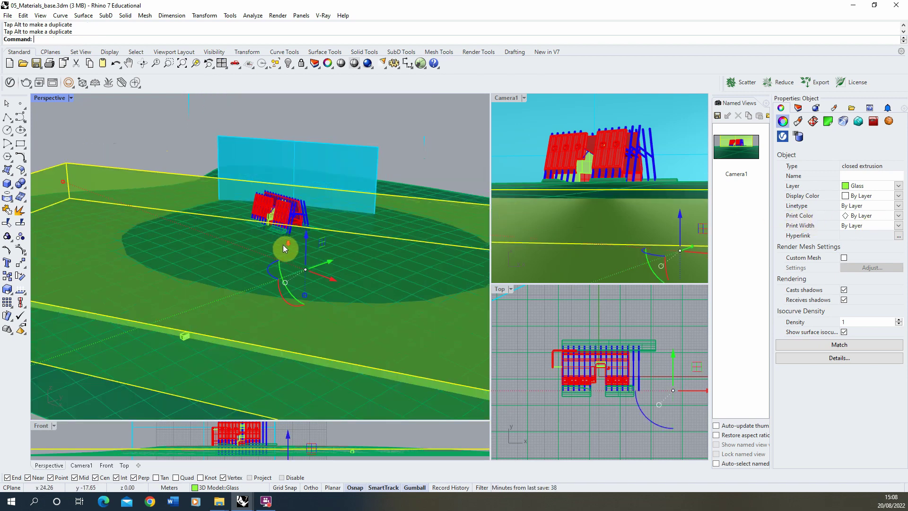
Check the box's level against the terrain from a lower angle and reselect the box.
left_click(157, 132)
right_click_drag(158, 131, 85, 285)
left_click(109, 257)
left_click(152, 162)
left_click(143, 196)
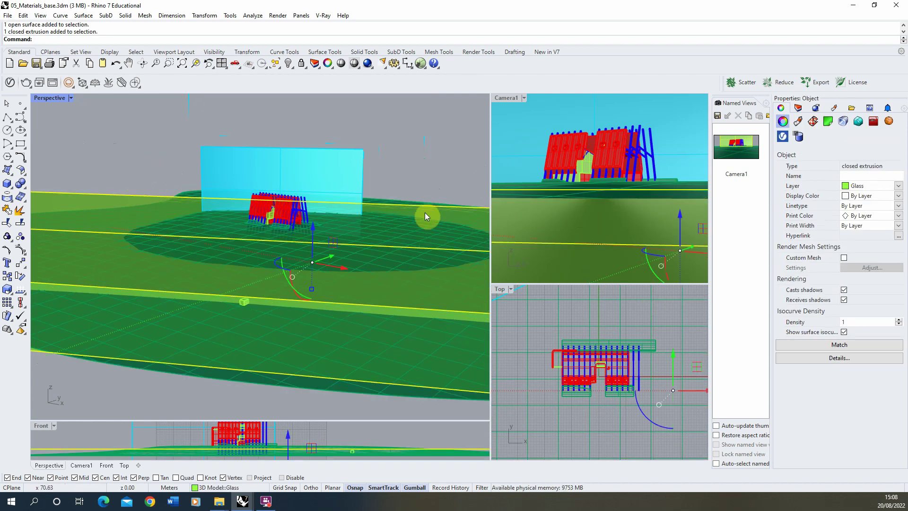
Create a layer named Water in the 3D Model group and color it green (RGB 22, 132, 84).
left_click(797, 108)
left_click(786, 124)
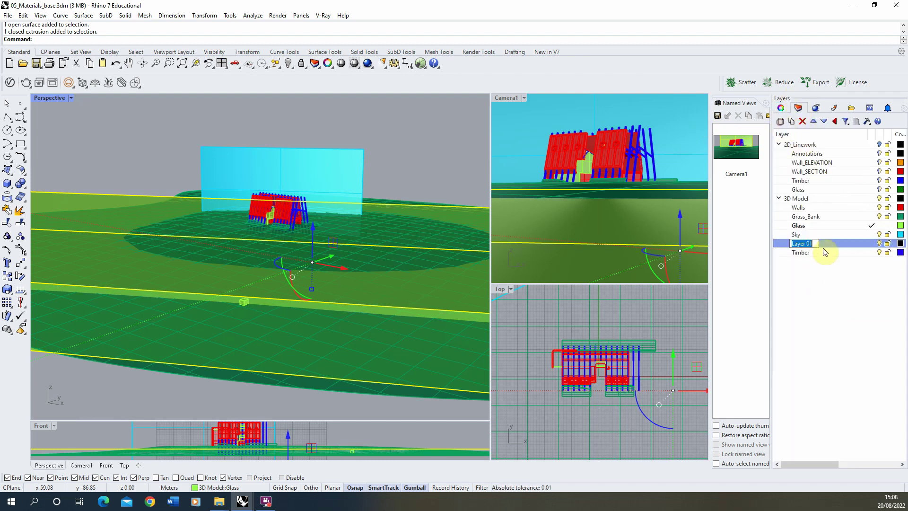
type("Water")
key("Return")
left_click(901, 247)
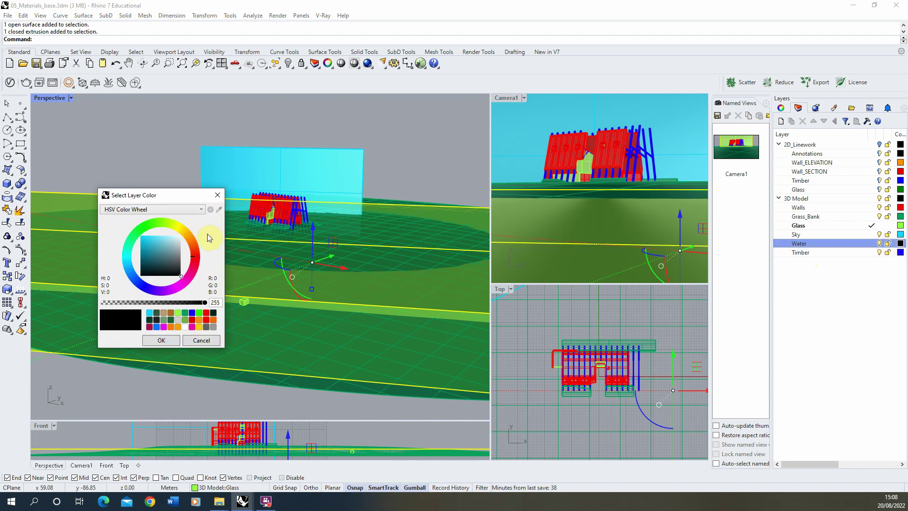
left_click(148, 255)
left_click(146, 228)
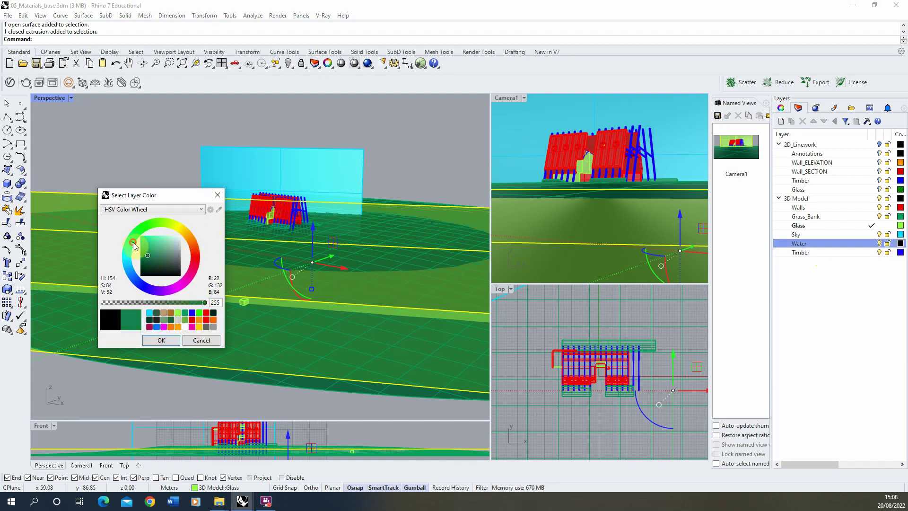
left_click(162, 340)
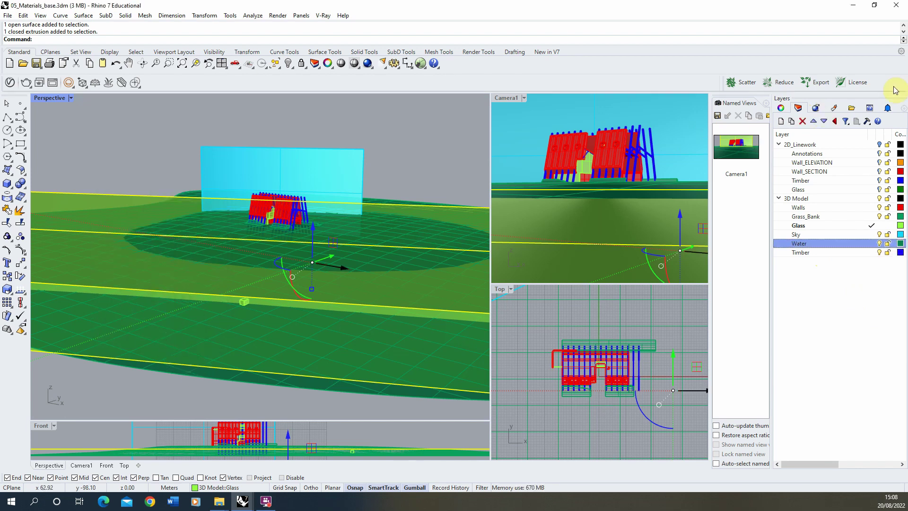
Assign the selected box to the Water layer.
left_click(780, 108)
left_click(898, 185)
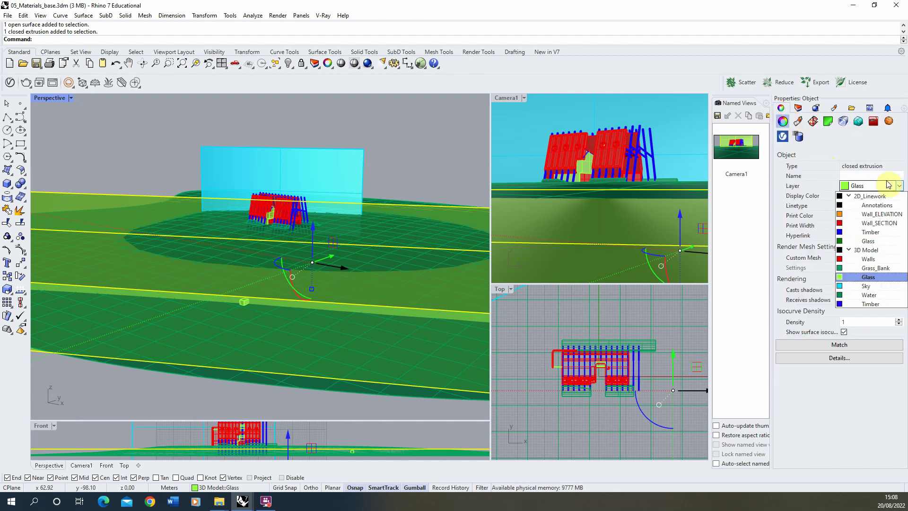
left_click(875, 297)
left_click(147, 143)
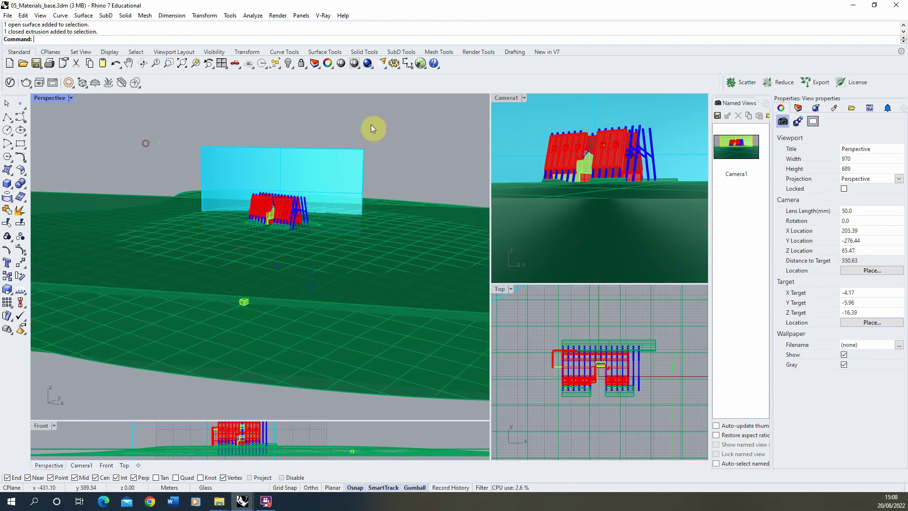
Change the Water layer's color to a darker green (RGB 0, 84, 47).
left_click(797, 107)
left_click(900, 243)
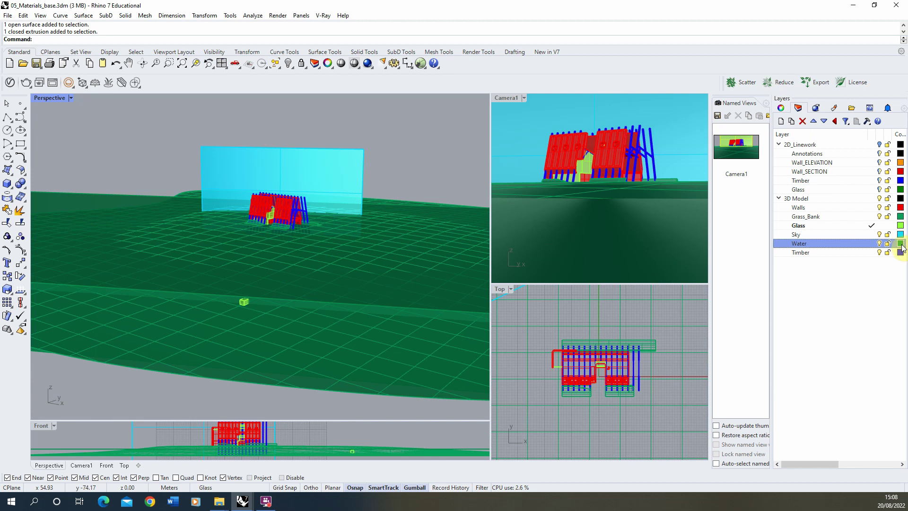
left_click_drag(143, 258, 141, 263)
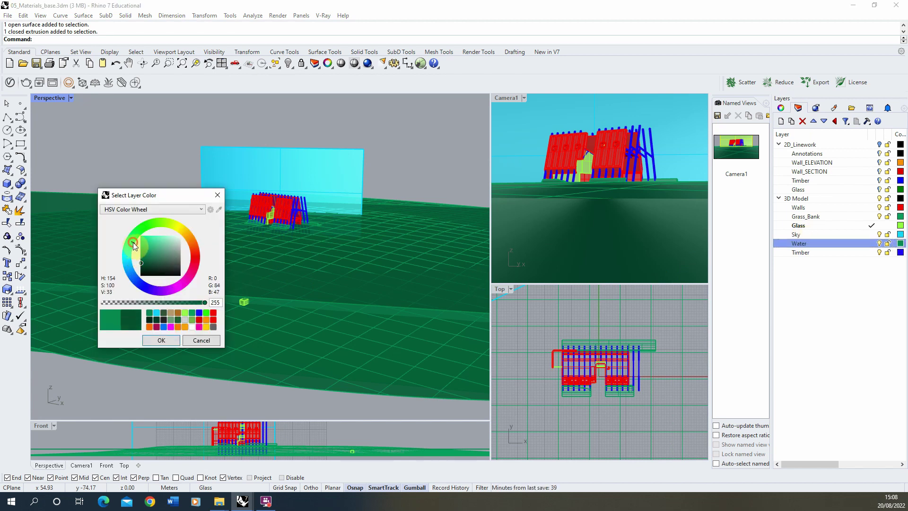
left_click(161, 340)
right_click_drag(204, 203, 247, 203)
scroll(225, 209, "up", 5)
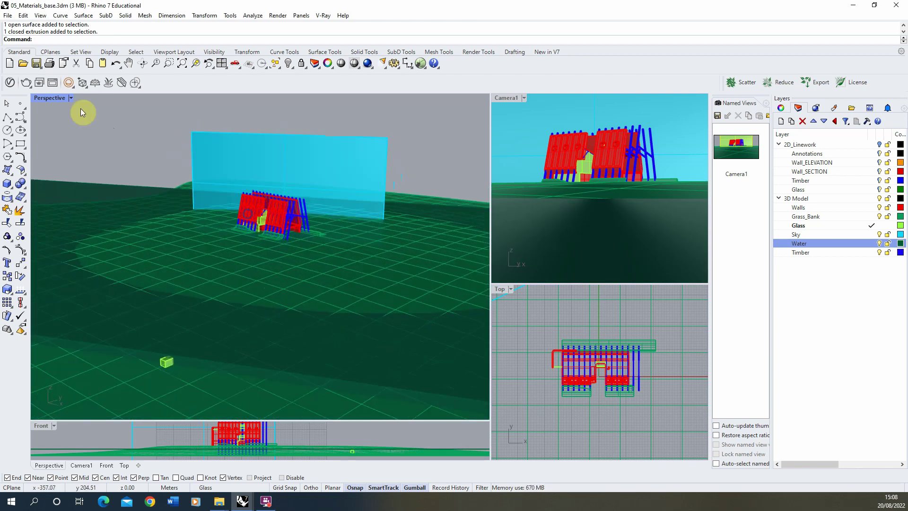
Start an interactive V-Ray render of the Camera1 view, with the Frame Buffer placed beside the Asset Editor.
left_click(14, 85)
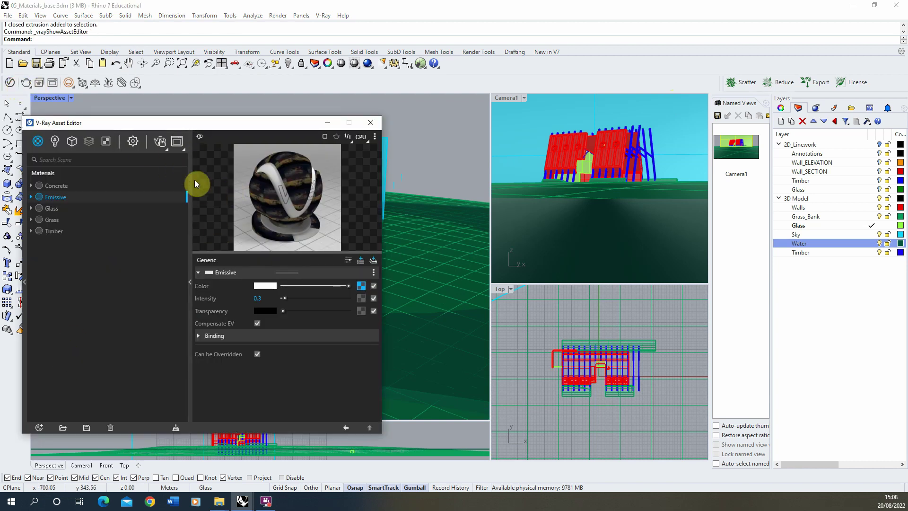
left_click(53, 86)
left_click_drag(585, 38, 634, 221)
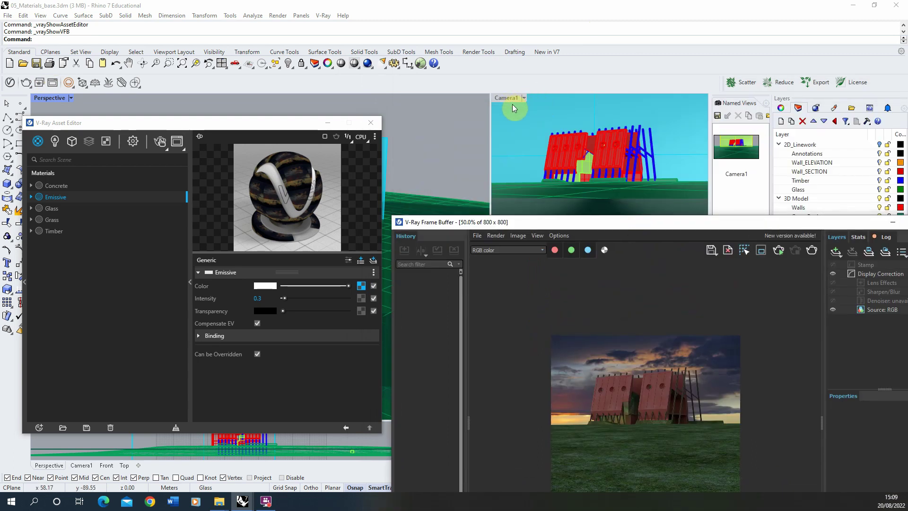
left_click(508, 102)
left_click(608, 160)
left_click(778, 249)
left_click_drag(548, 220, 555, 47)
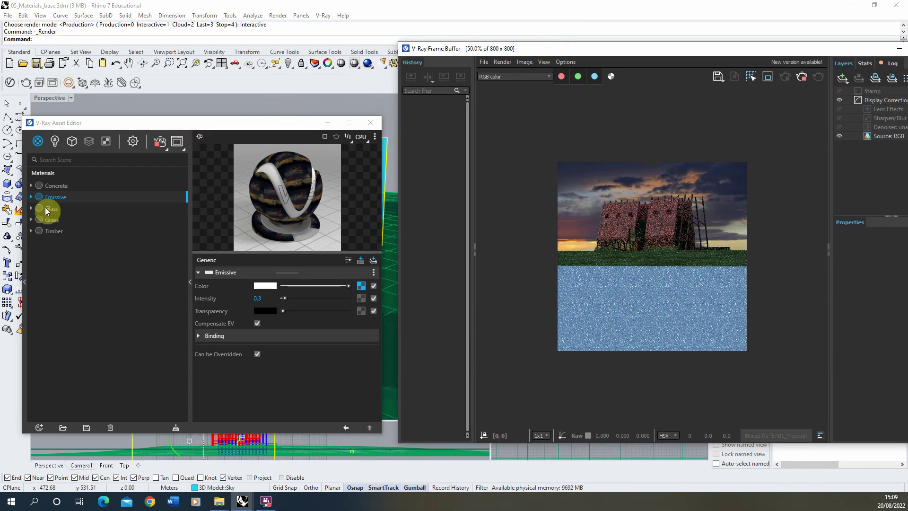
Create a Generic V-Ray material and name it Water.
left_click(40, 427)
mouse_move(66, 416)
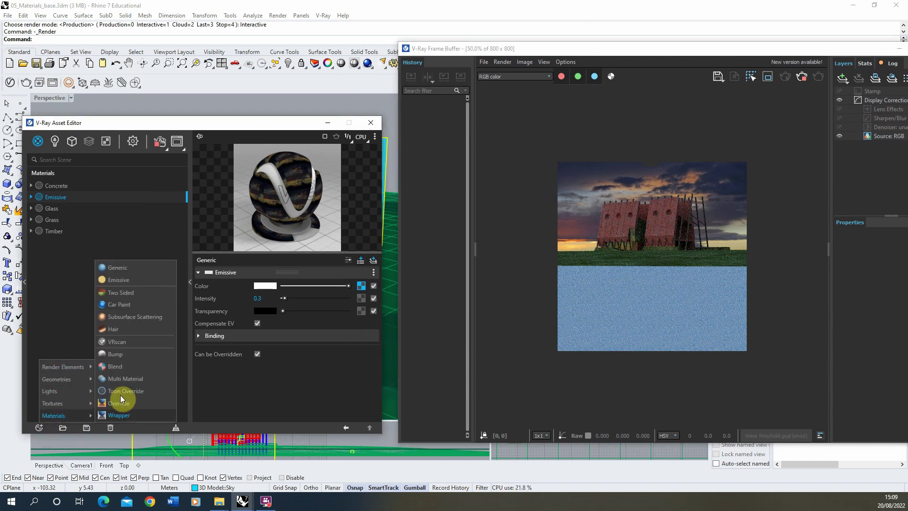
left_click(120, 266)
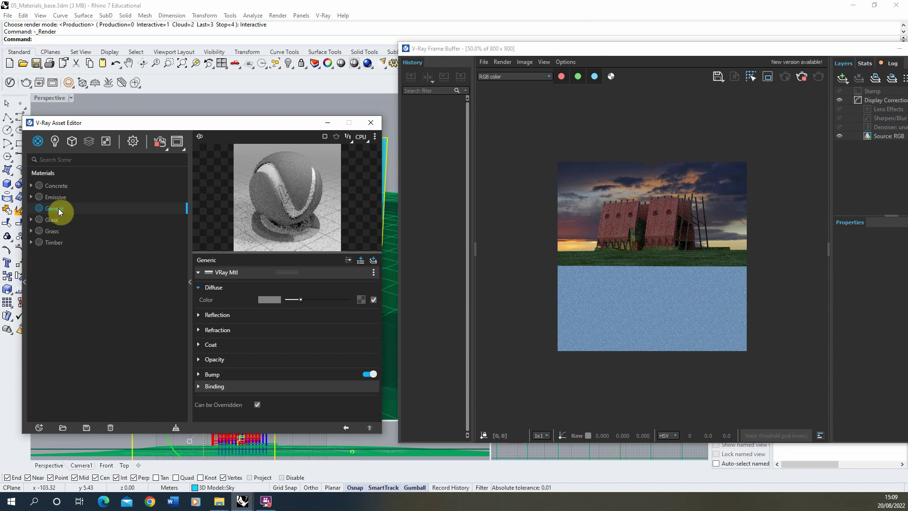
double_click(64, 208)
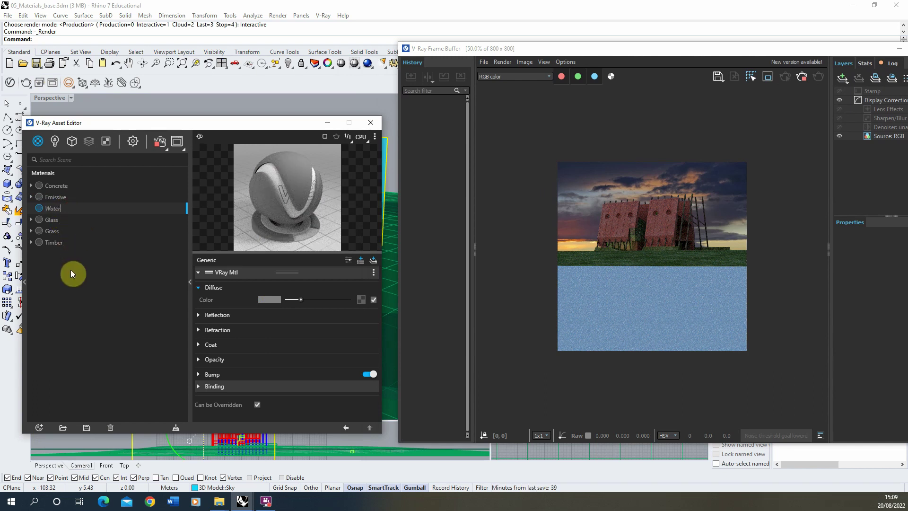
Select the water box in the perspective view and apply the Water material to it.
left_click_drag(149, 125, 290, 99)
left_click(73, 190)
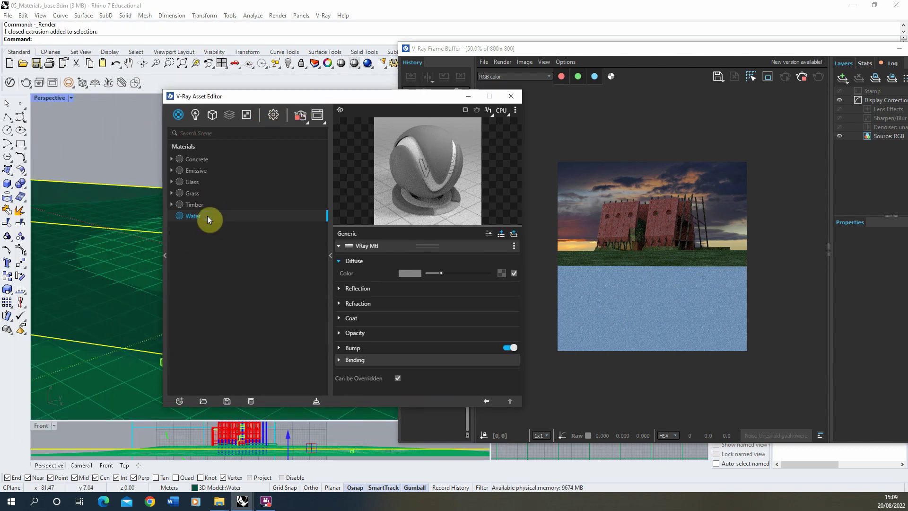
right_click(207, 216)
left_click(239, 235)
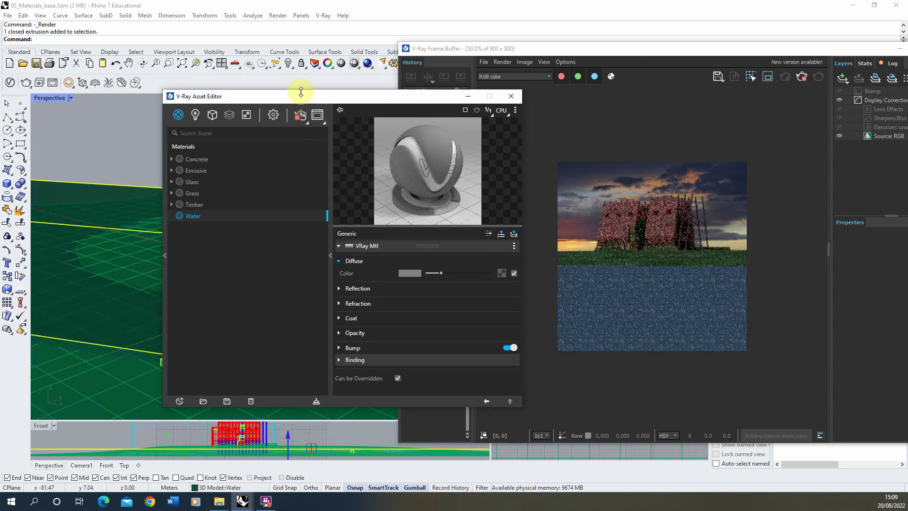
left_click_drag(300, 90, 229, 99)
left_click_drag(322, 106, 181, 109)
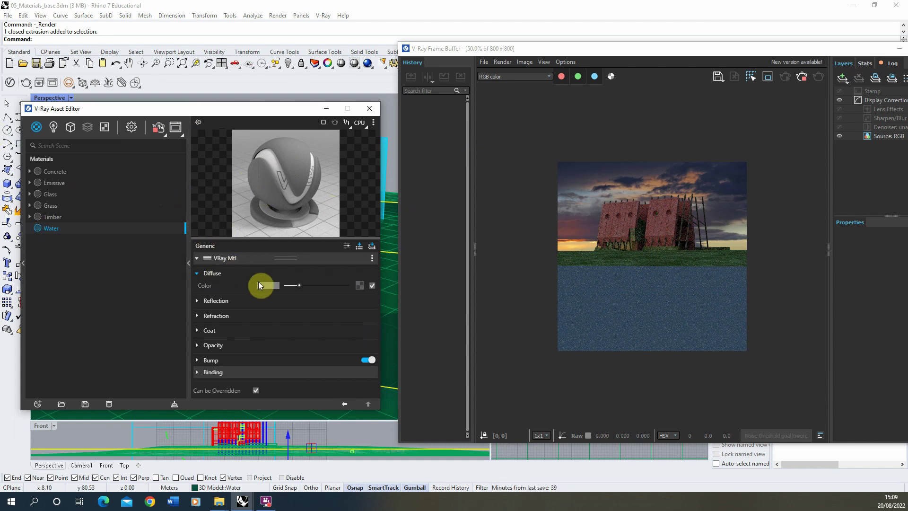
Set the Water material's diffuse color to black and its reflection color to full white.
left_click_drag(301, 287, 285, 287)
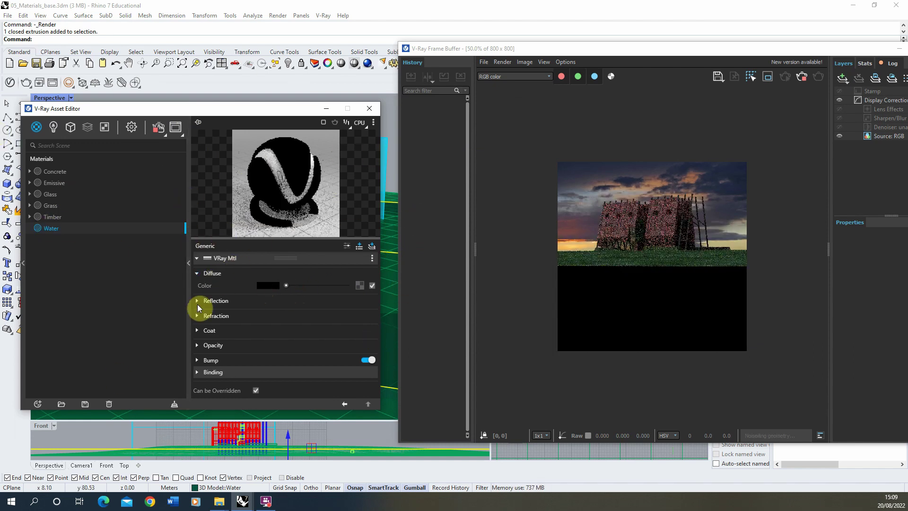
left_click(249, 301)
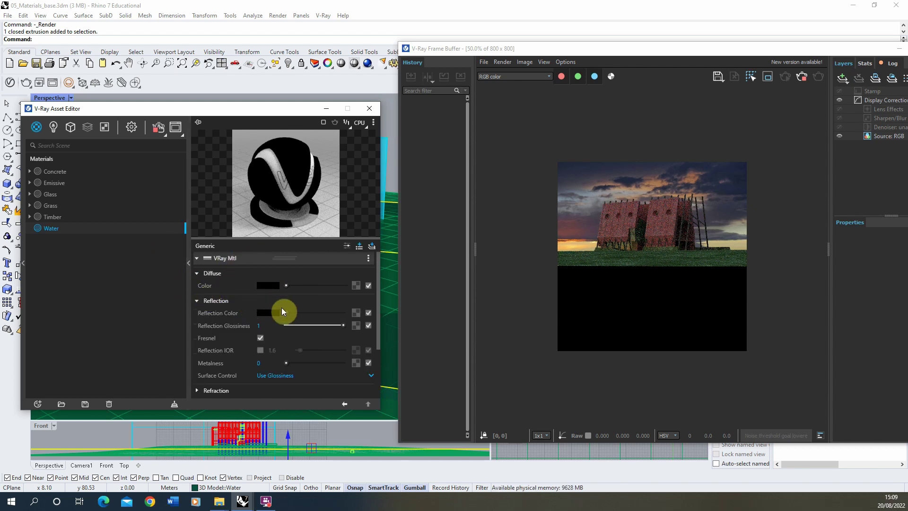
left_click_drag(286, 314, 594, 324)
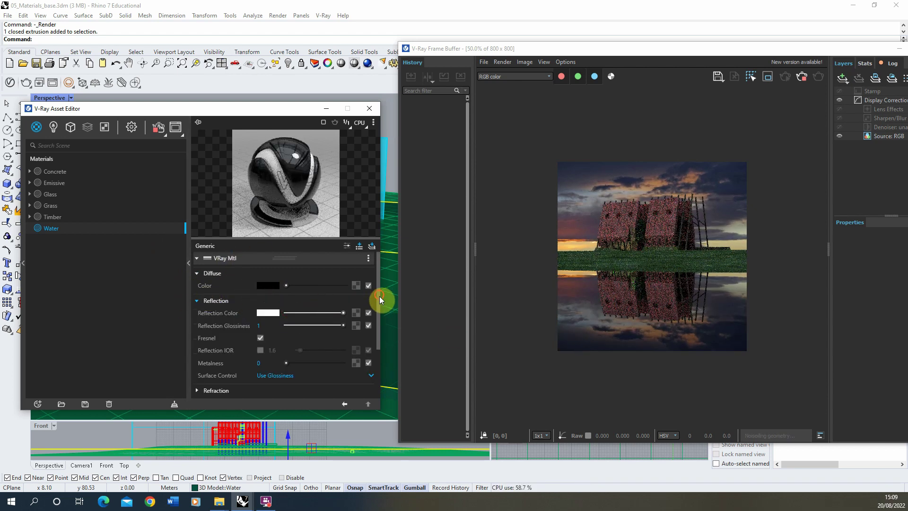
Set the Water material's refraction color to full white.
scroll(379, 294, "down", 1)
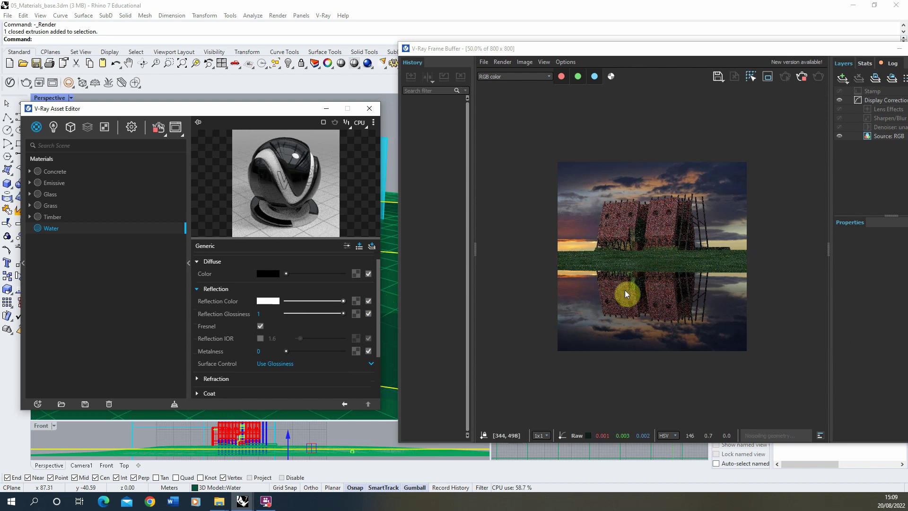
left_click(378, 276)
left_click_drag(378, 278, 378, 294)
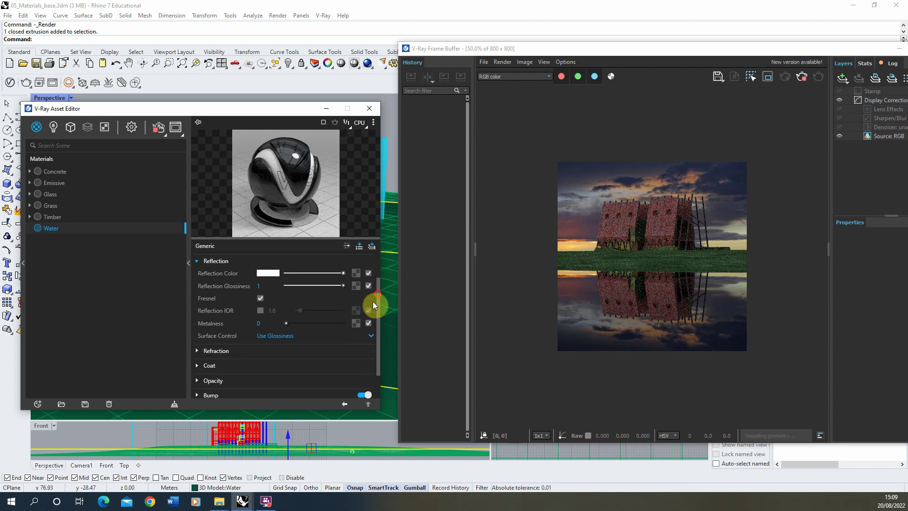
left_click(278, 353)
left_click_drag(286, 362, 628, 375)
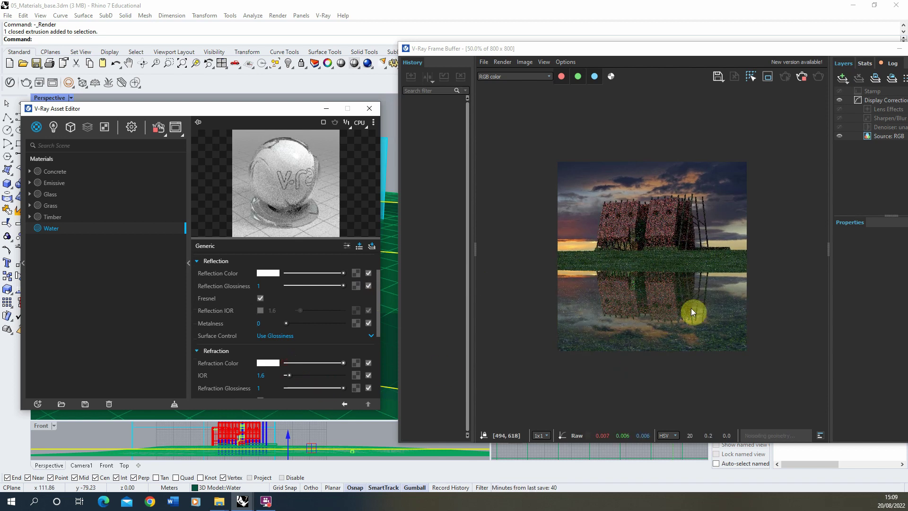
Enlarge the interactive render to 100% and examine the water reflections, keeping the material settings in view.
scroll(614, 297, "up", 1)
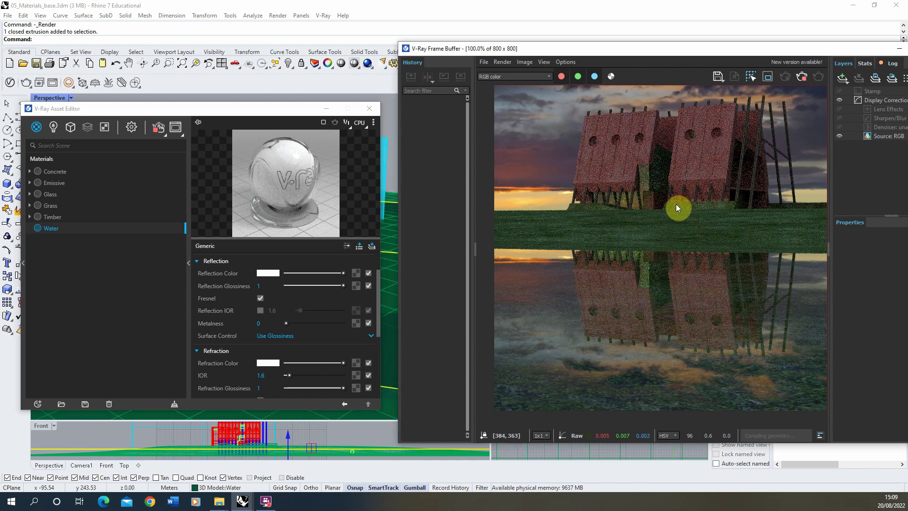
left_click_drag(701, 50, 621, 55)
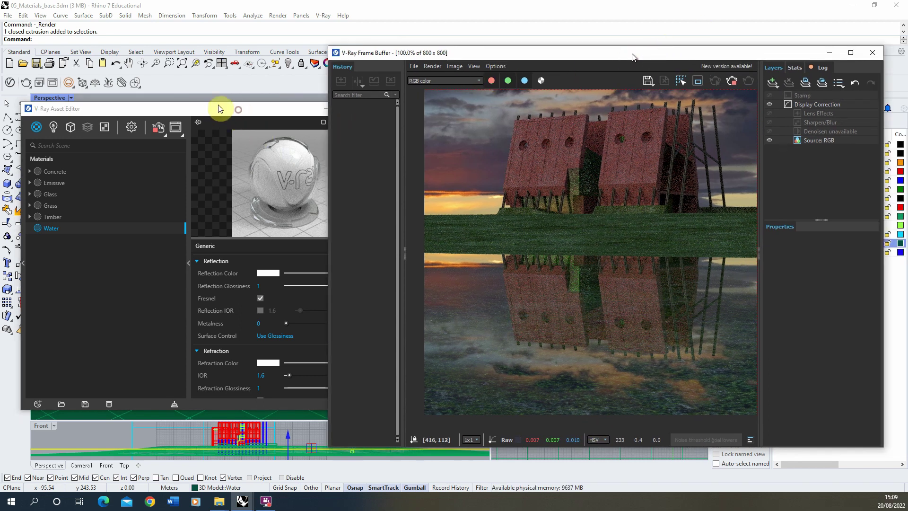
left_click_drag(215, 111, 240, 104)
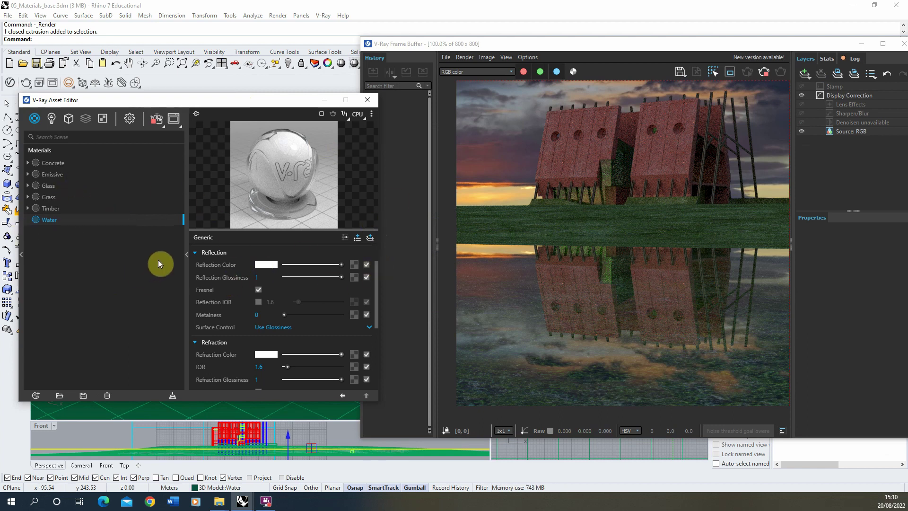
Enable the Water material's bump settings and assign a Noise B texture as its bump map.
left_click(196, 254)
left_click(196, 268)
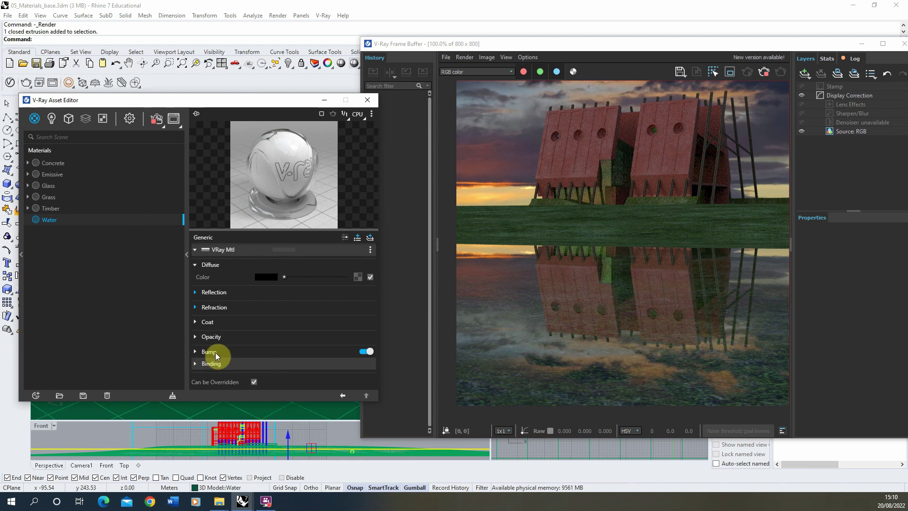
left_click(240, 353)
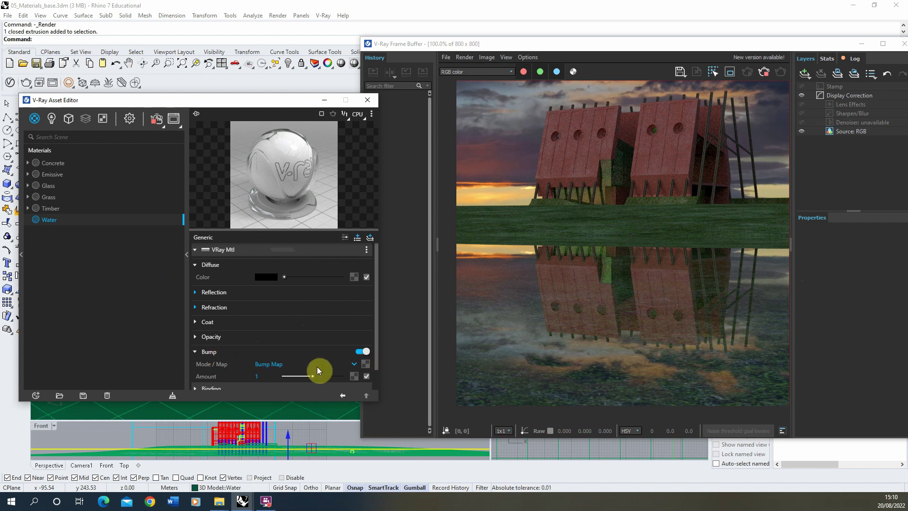
left_click(365, 364)
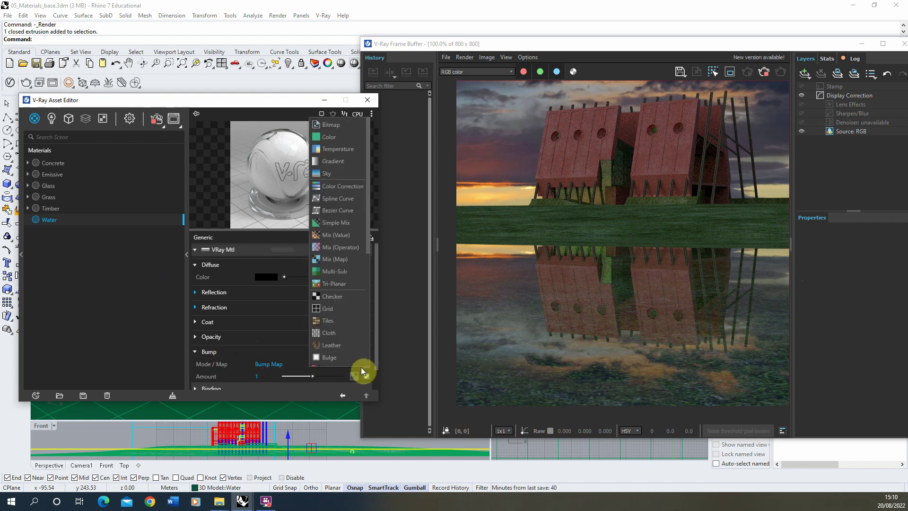
left_click_drag(370, 181, 370, 248)
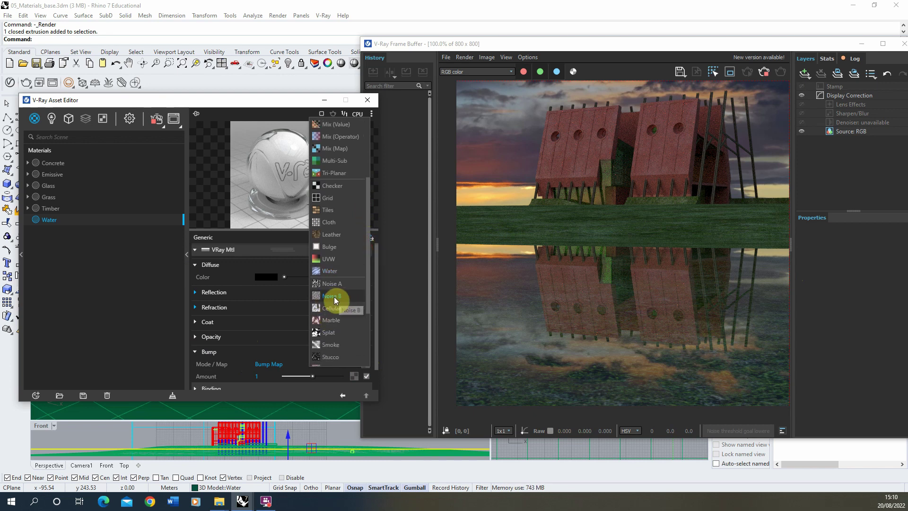
left_click(344, 301)
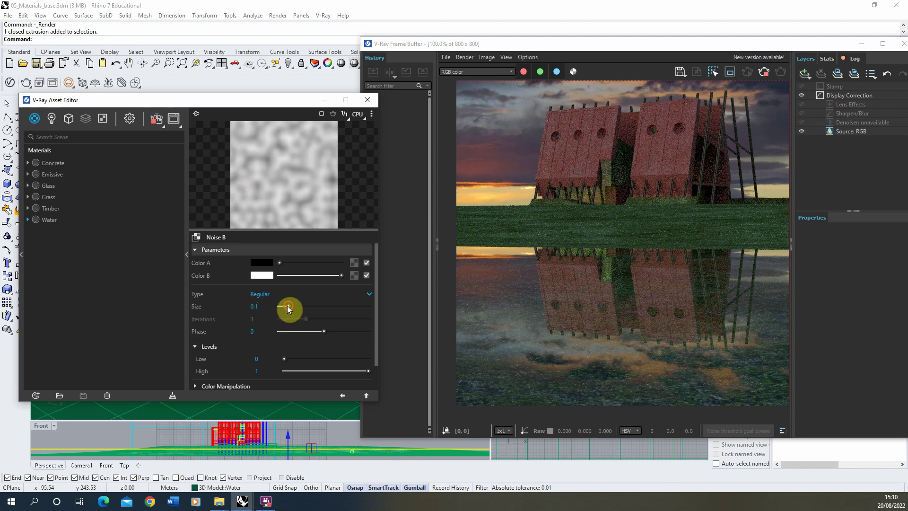
Try Noise B sizes of 0.03, 0.01 and 0.001 for the water ripples.
left_click_drag(289, 305, 268, 309)
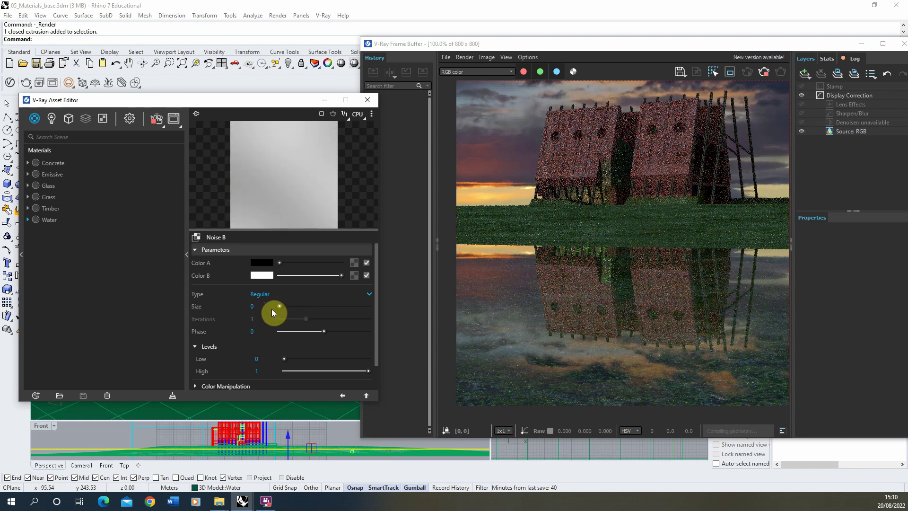
left_click_drag(280, 309, 282, 308)
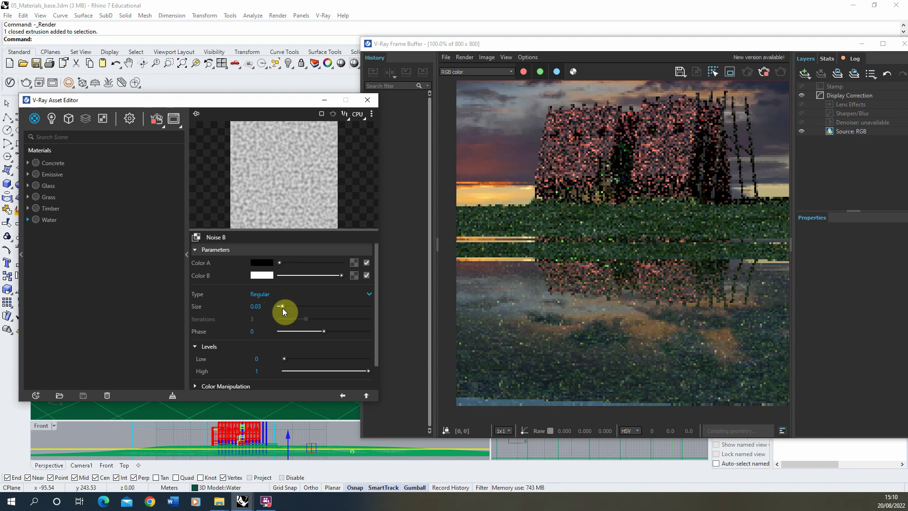
double_click(258, 307)
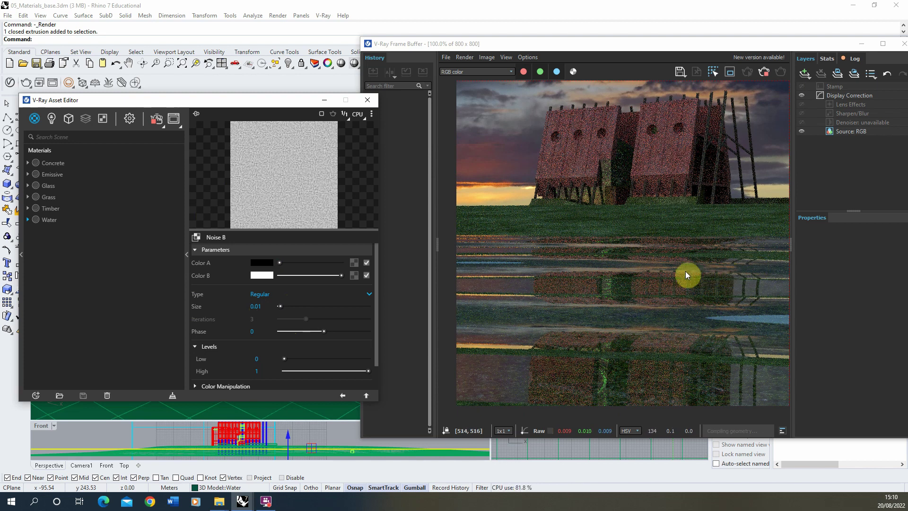
left_click(258, 304)
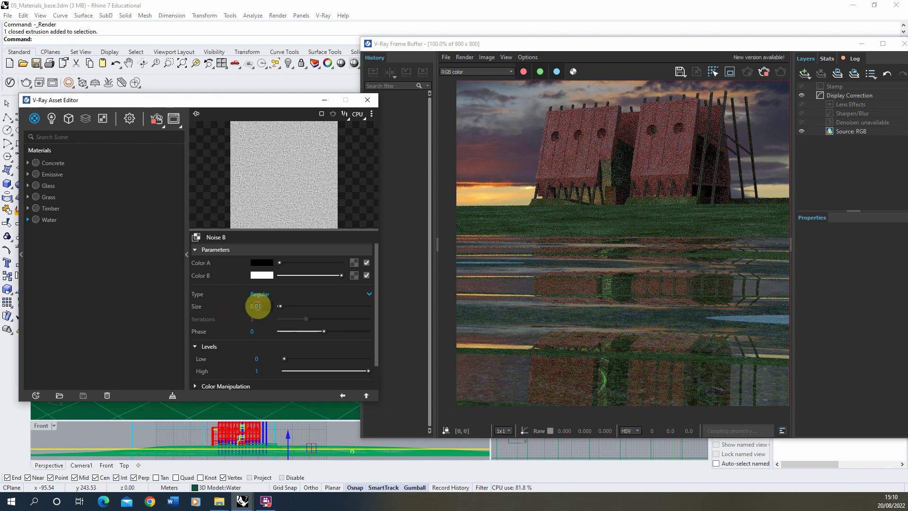
type("0")
key("Return")
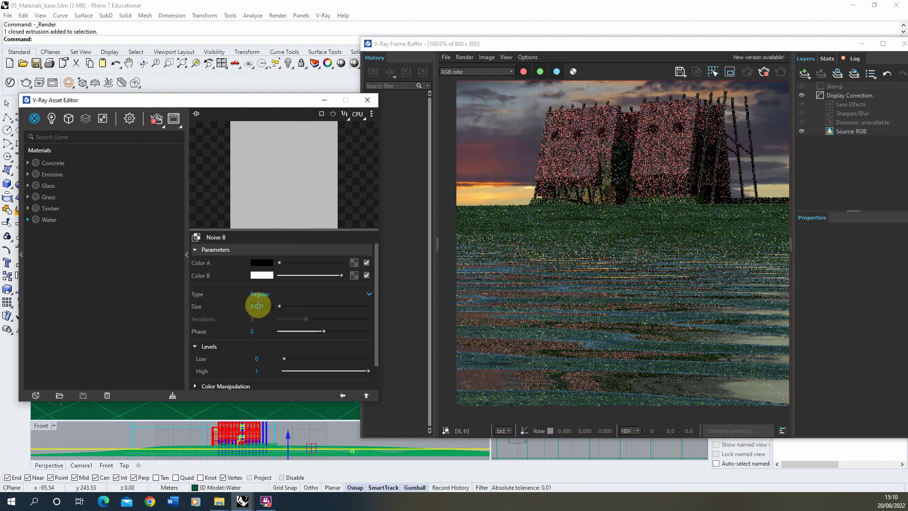
Try smaller Noise B sizes of 0.0001 and 0.0005 for the water ripples.
left_click(262, 306)
type("0")
key("Return")
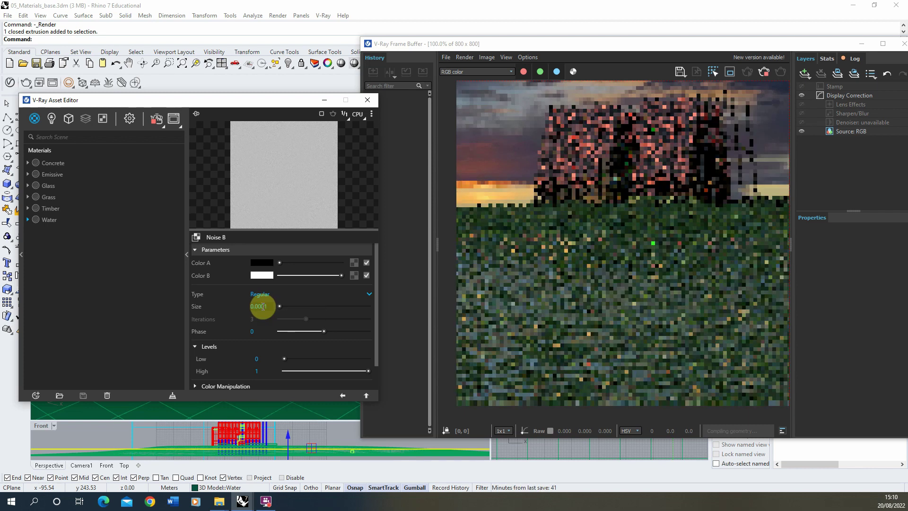
left_click(264, 307)
key("BackSpace")
type("5")
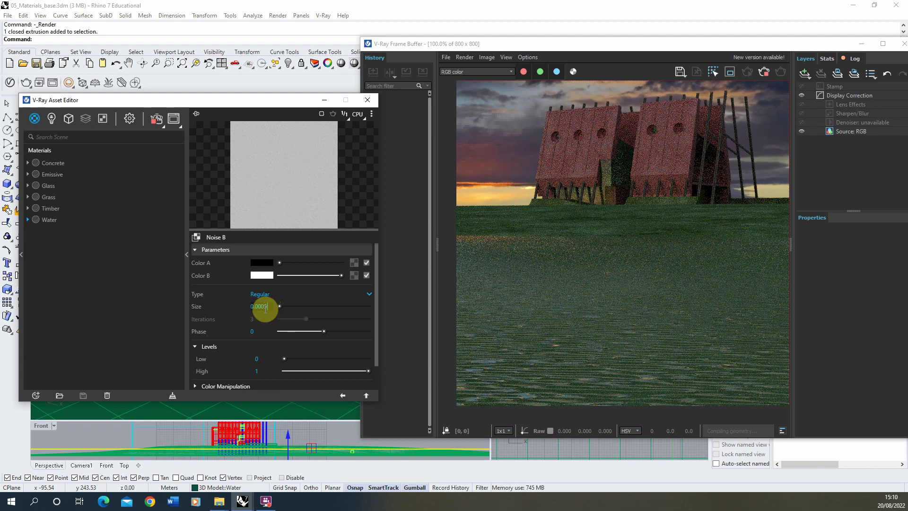
key("Return")
Set the Noise B texture's size to 0.0003.
left_click(266, 307)
key("BackSpace")
type("3")
key("Return")
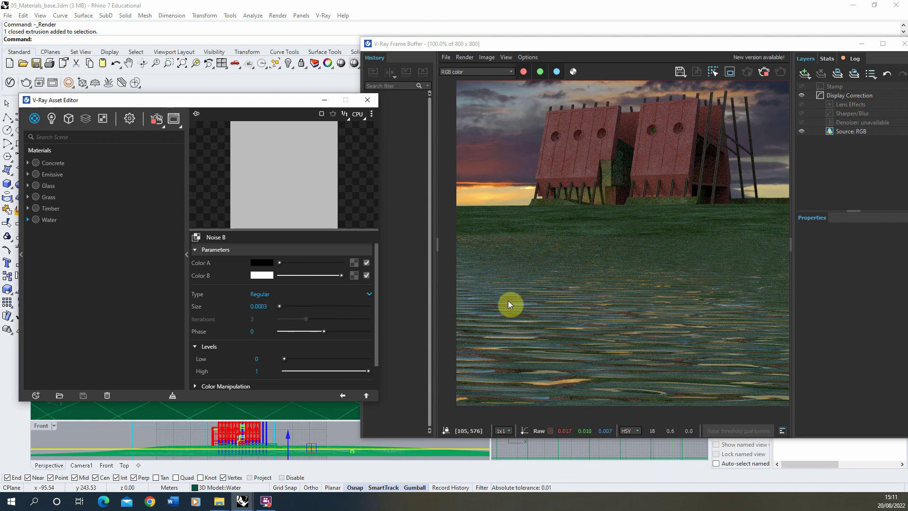
Return to the Water material's settings and set its bump amount to 0.01.
left_click(343, 395)
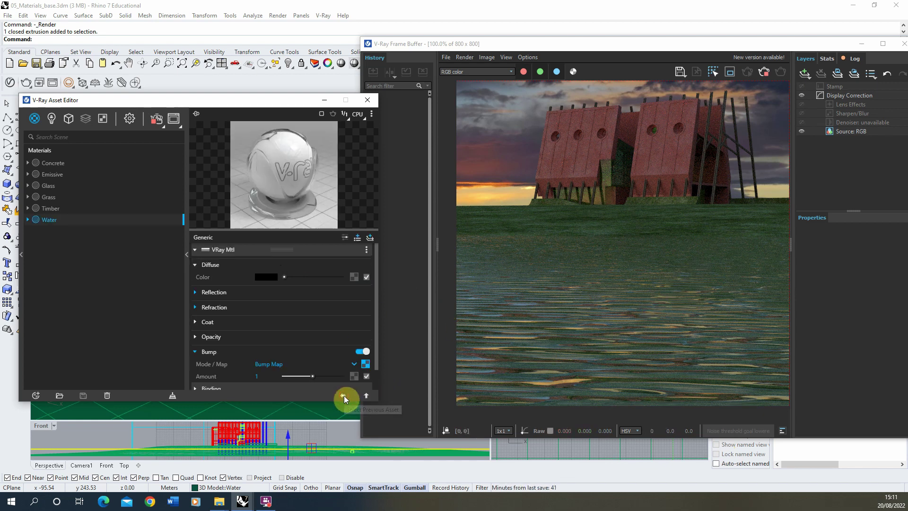
scroll(376, 303, "down", 1)
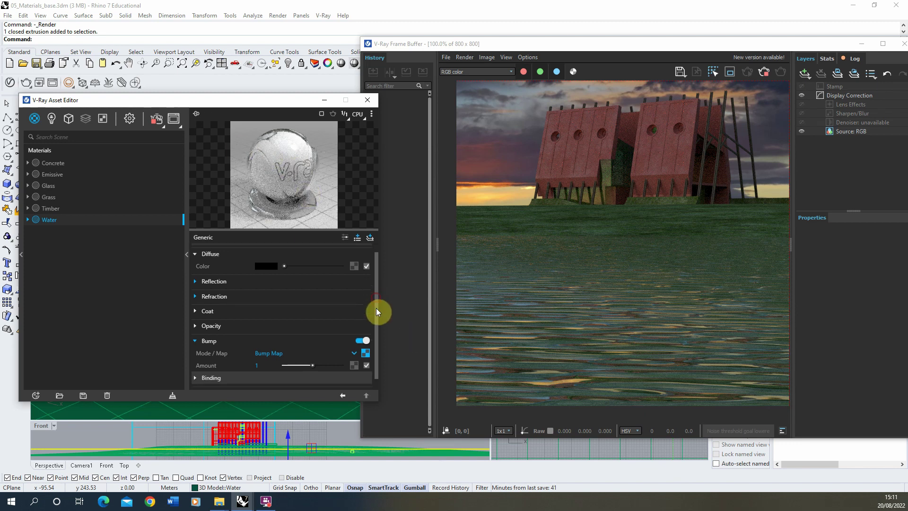
left_click(268, 353)
type("0.01")
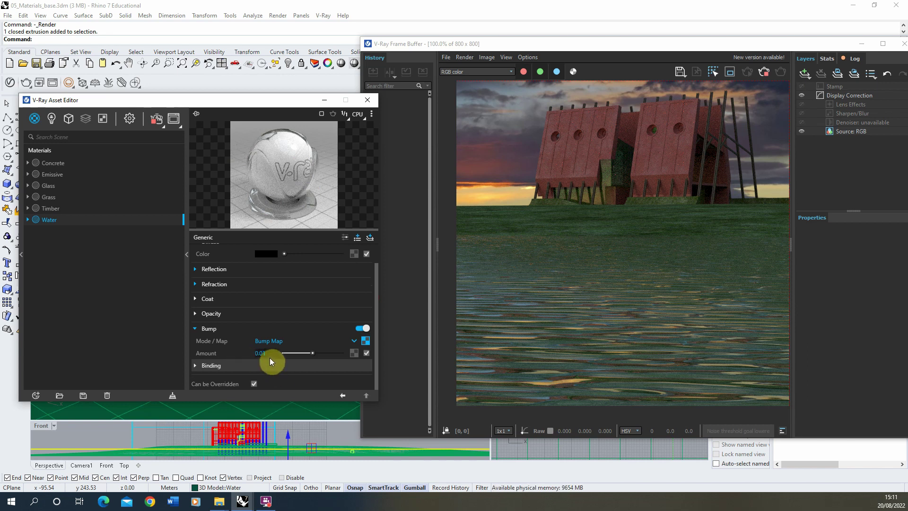
key("Return")
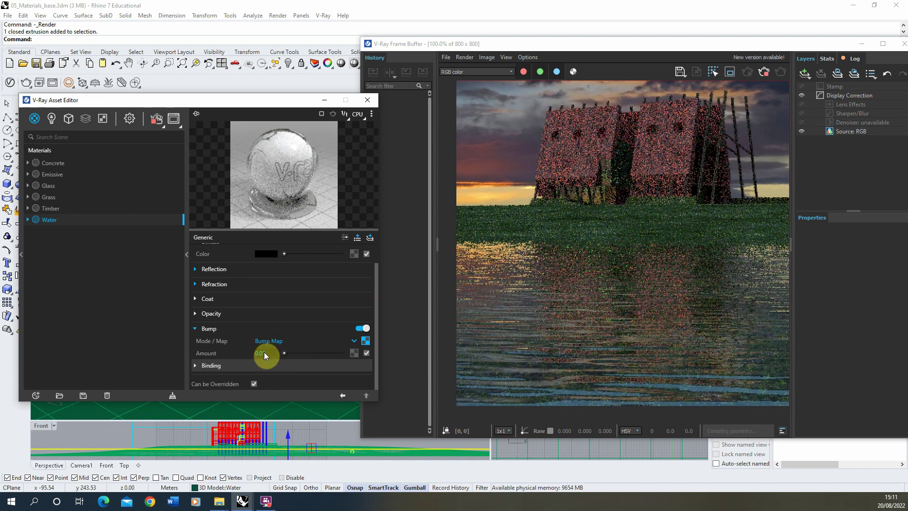
Try a bump amount of 0.001 on the Water material and check the reflections in the render.
left_click(262, 352)
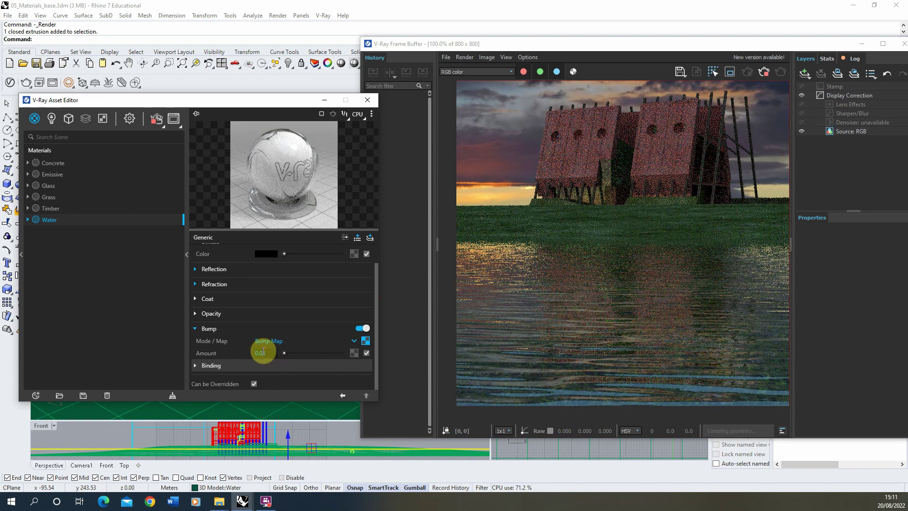
type("0.001")
key("Return")
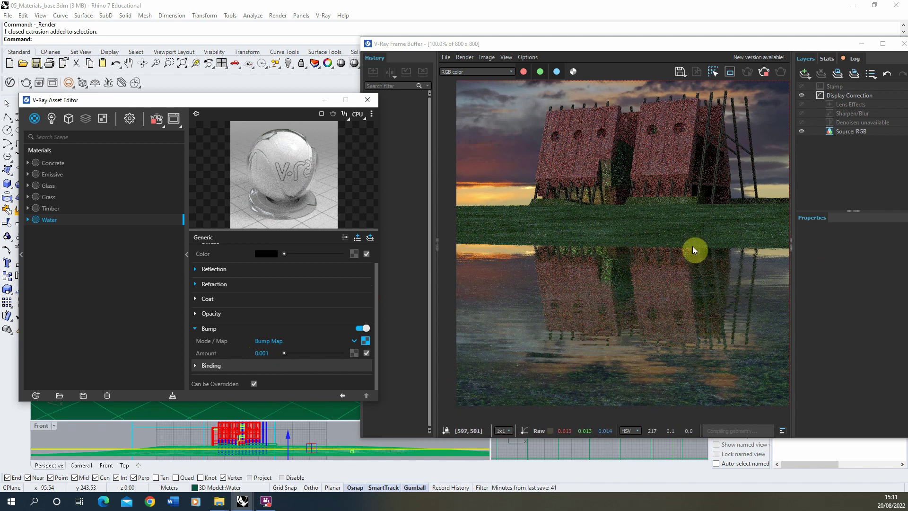
left_click(639, 309)
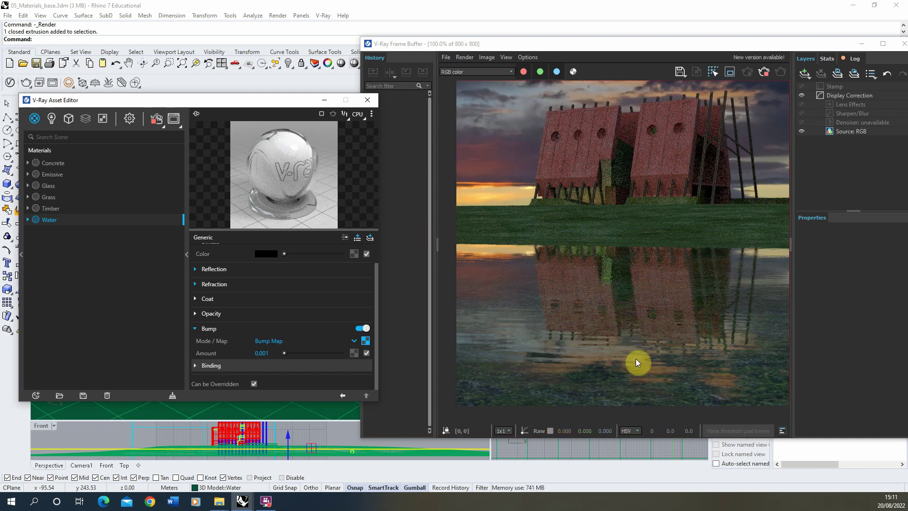
Try a bump amount of 0.002 on the Water material and check the ripples in the render.
left_click(264, 356)
key("BackSpace")
type("2")
key("Return")
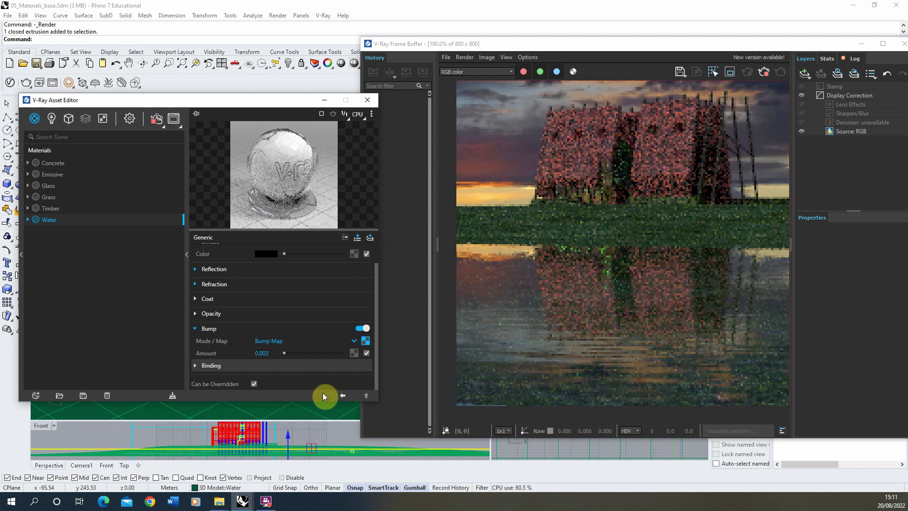
scroll(591, 295, "down", 1)
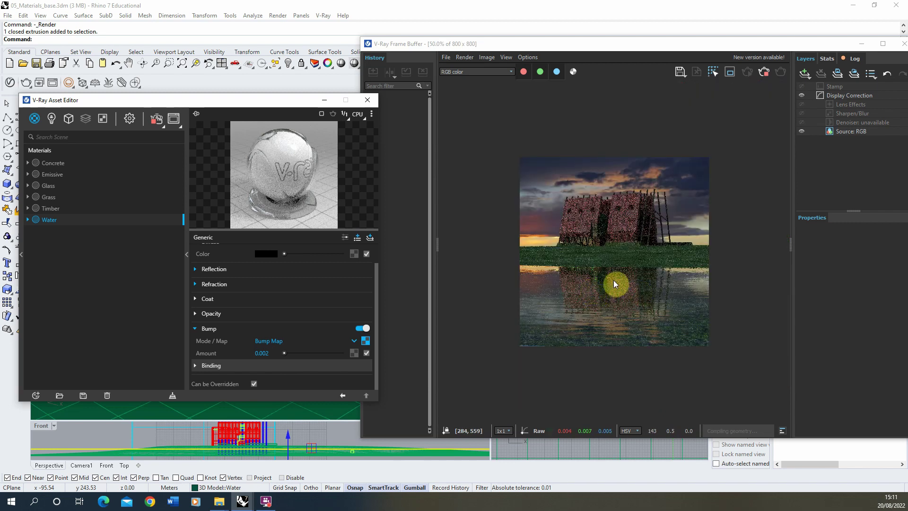
scroll(600, 293, "up", 1)
Set the Water material's bump amount to 0.0015 and check the ripples in the render.
left_click(268, 355)
left_click_drag(269, 354, 265, 360)
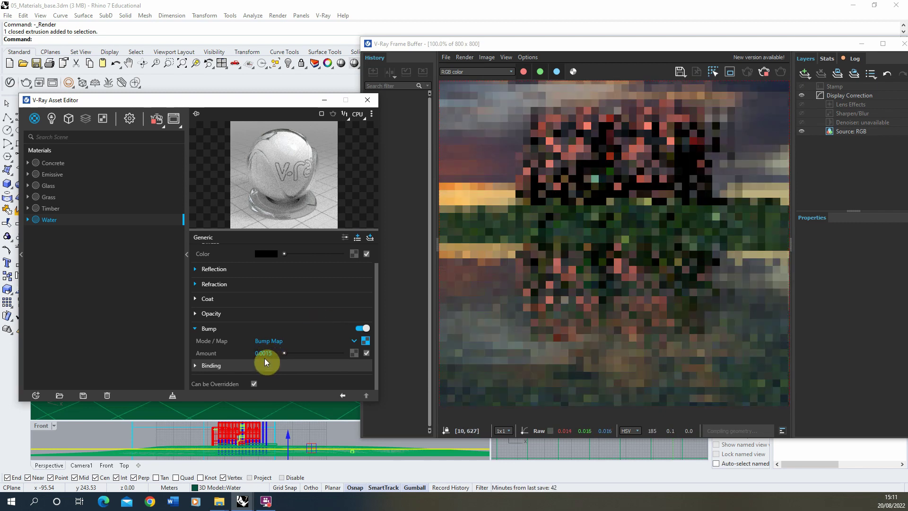
key("Return")
scroll(634, 322, "down", 1)
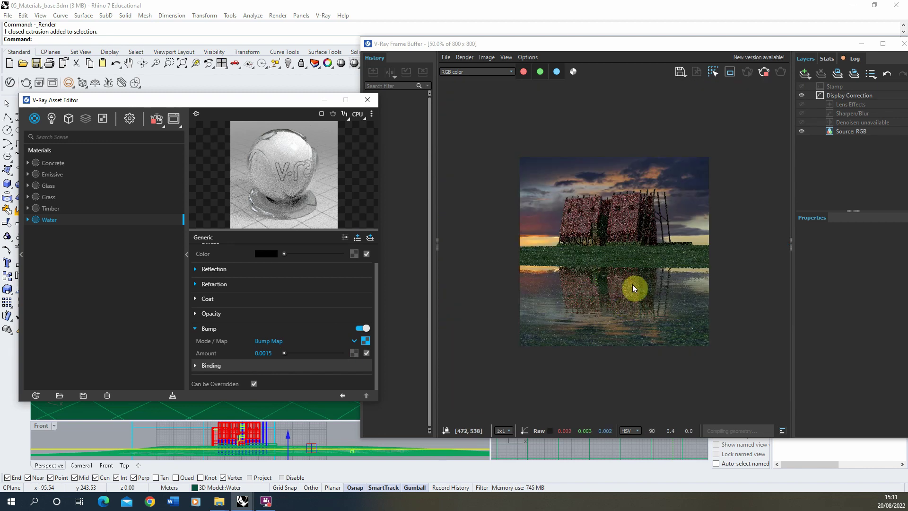
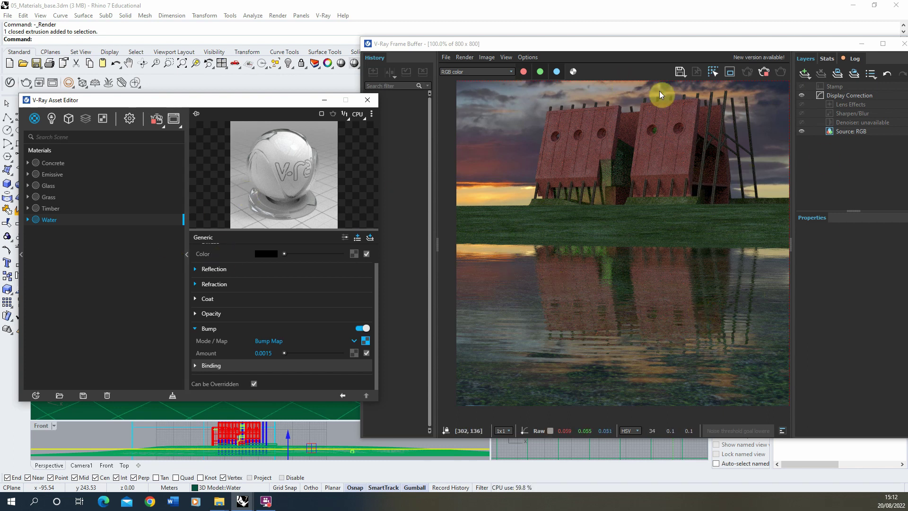
Stop the interactive render and put away the asset editor and frame buffer to return to the Rhino viewports.
left_click(763, 72)
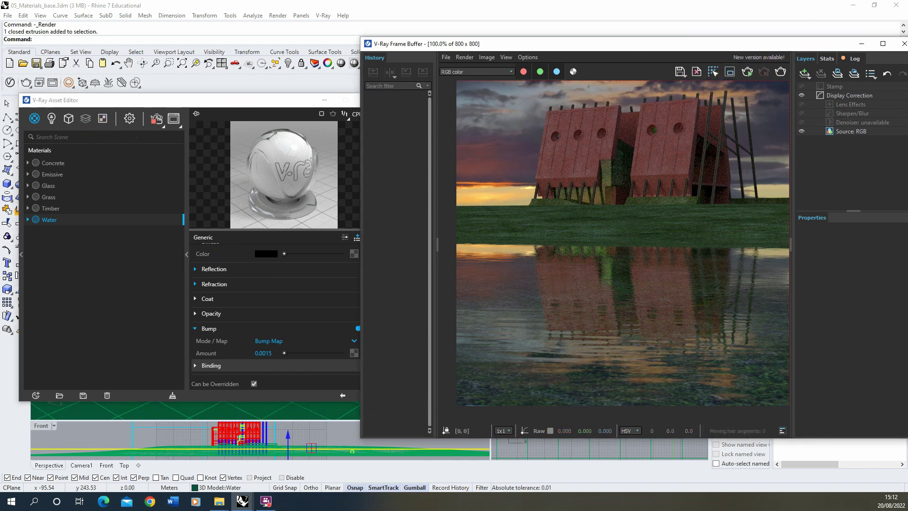
left_click(301, 190)
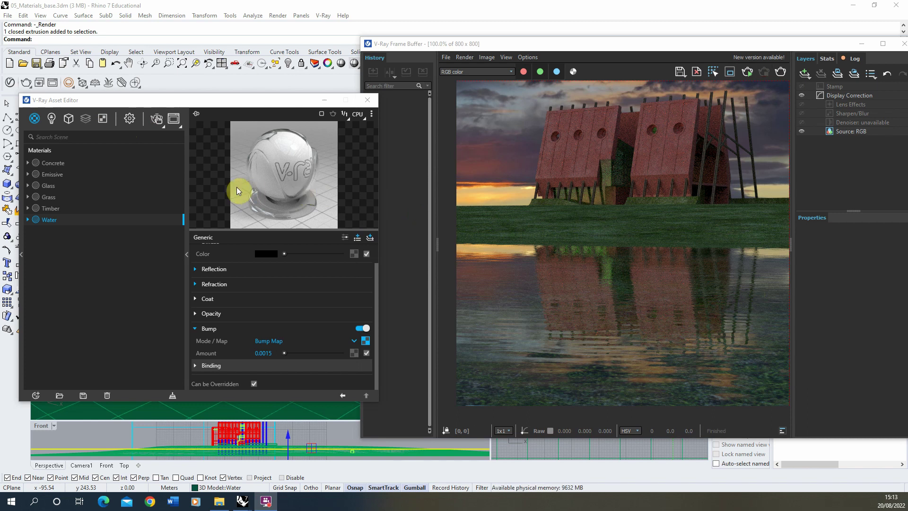
left_click(324, 100)
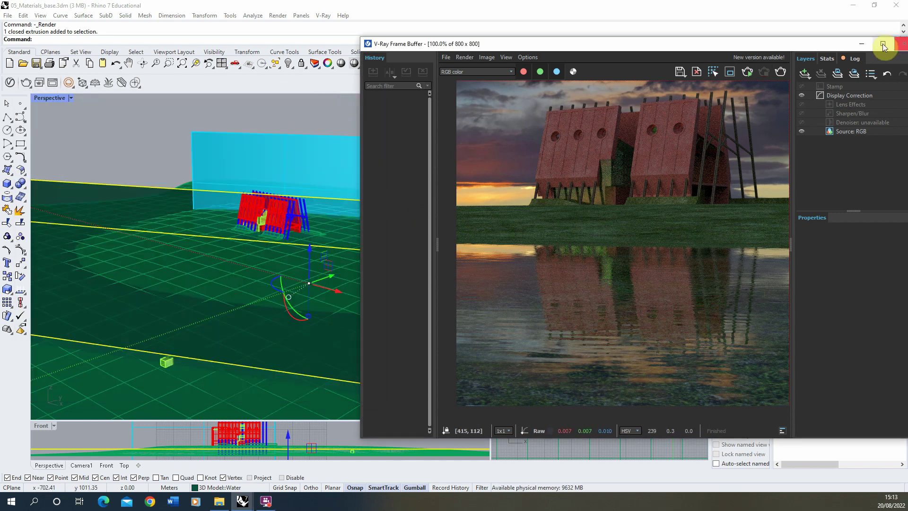
left_click(883, 46)
Draw a large horizontal rectangular plane in the perspective view and shift it sideways to cover the water box and grass bank.
right_click_drag(293, 222, 220, 242)
left_click(220, 243)
left_click(180, 161)
right_click_drag(180, 160, 257, 258)
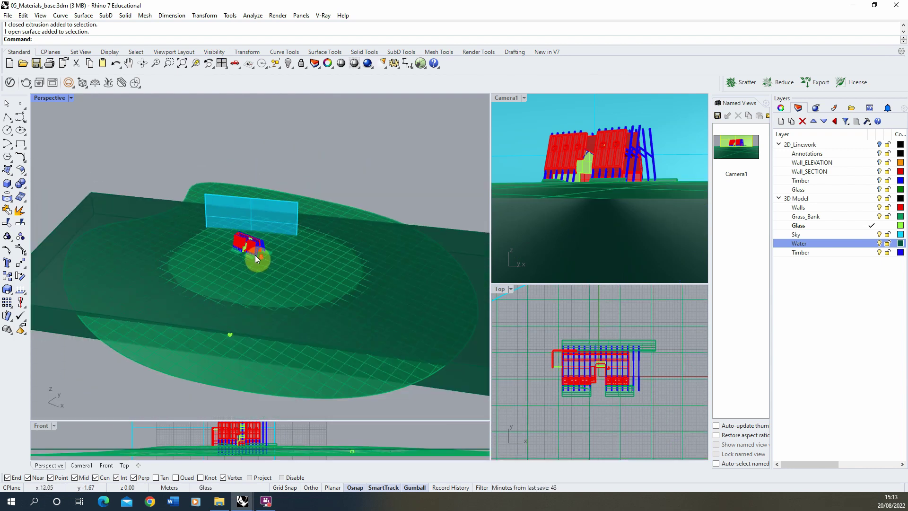
left_click(11, 176)
left_click(47, 186)
scroll(183, 202, "down", 3)
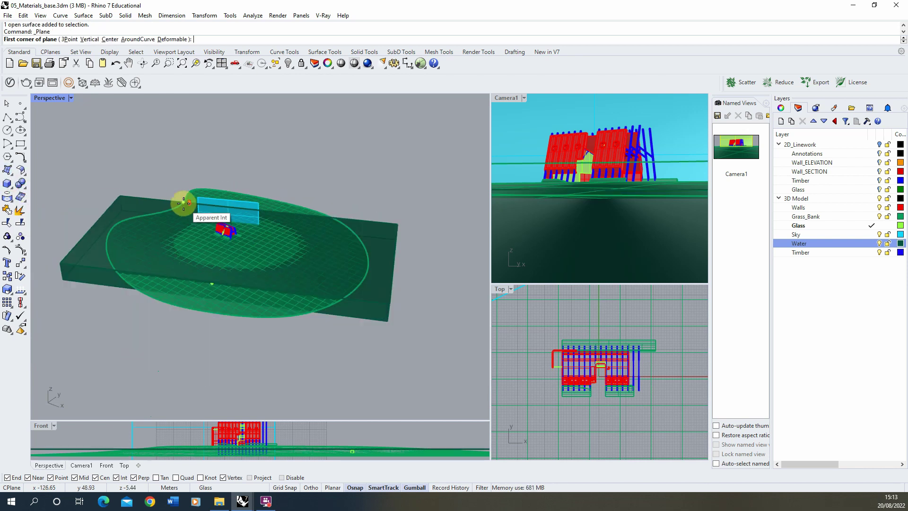
left_click(92, 141)
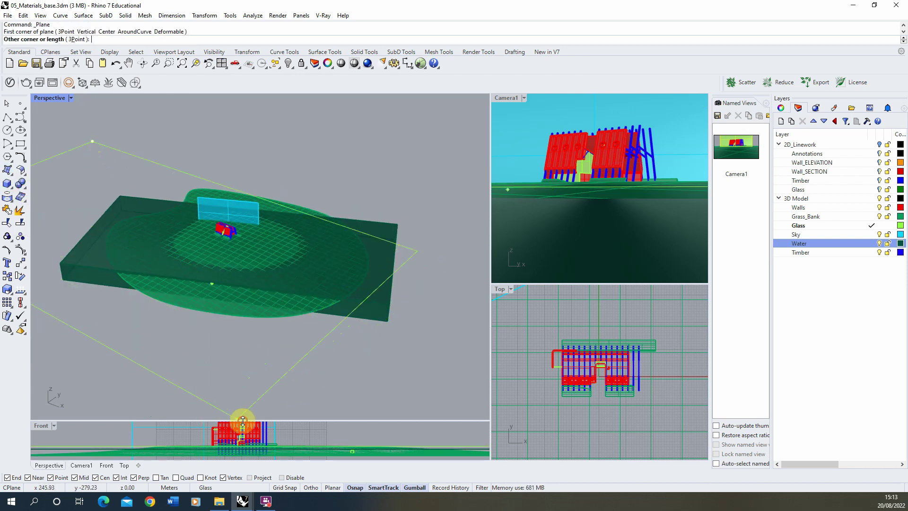
left_click(239, 394)
left_click(111, 217)
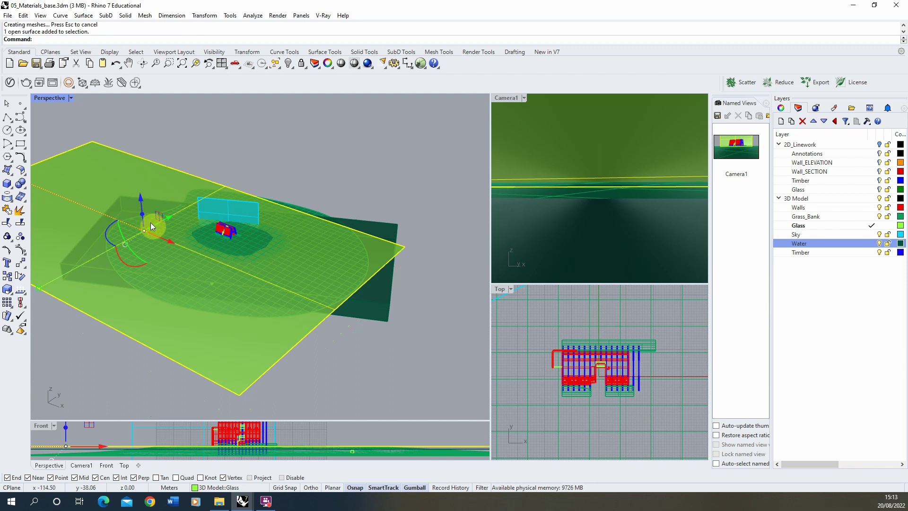
left_click_drag(150, 222, 206, 234)
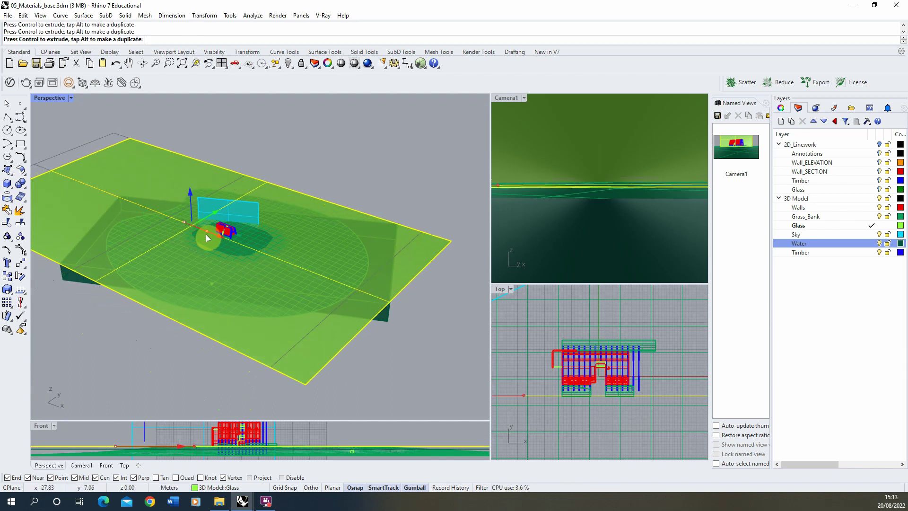
Move the large plane vertically so it snaps to the top corner of the water box.
left_click(21, 266)
left_click(91, 39)
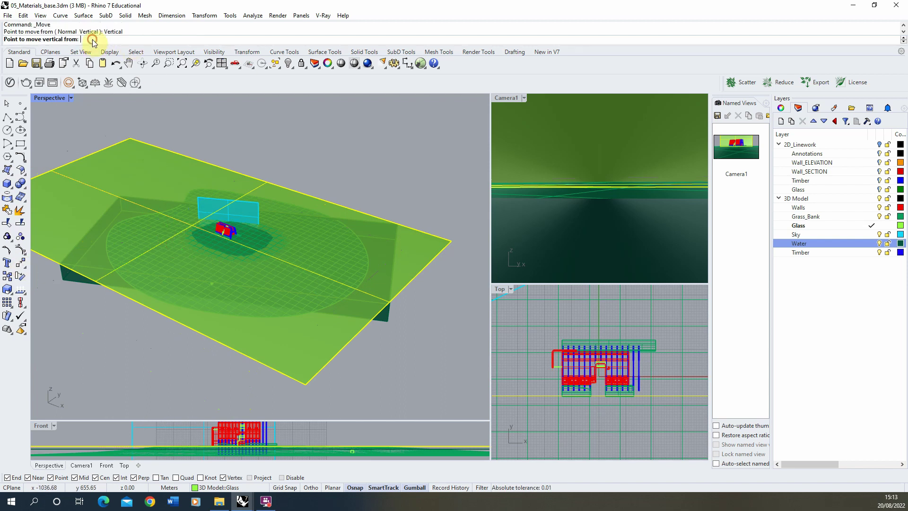
left_click(448, 235)
scroll(425, 234, "up", 5)
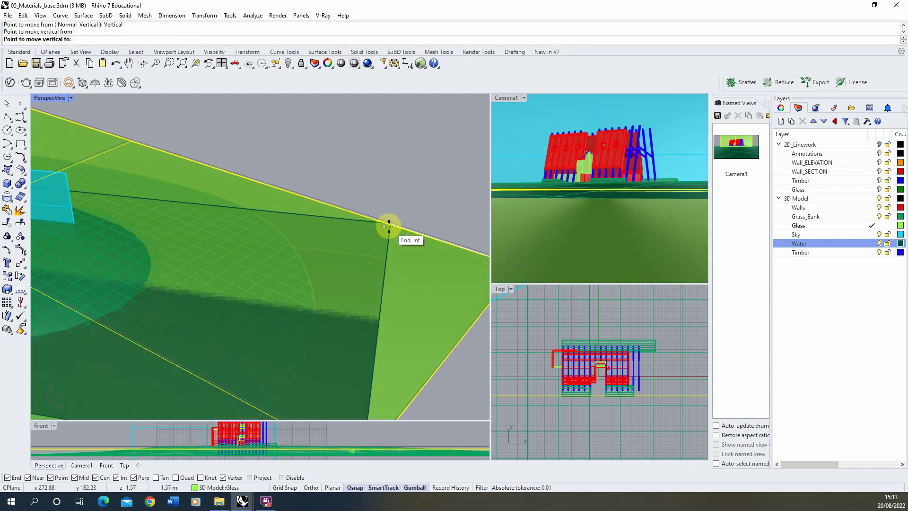
scroll(388, 225, "down", 4)
left_click(393, 216)
Split the grass bank surface using the large plane as the cutting object, and delete the plane.
right_click_drag(390, 216, 382, 237)
scroll(194, 229, "up", 3)
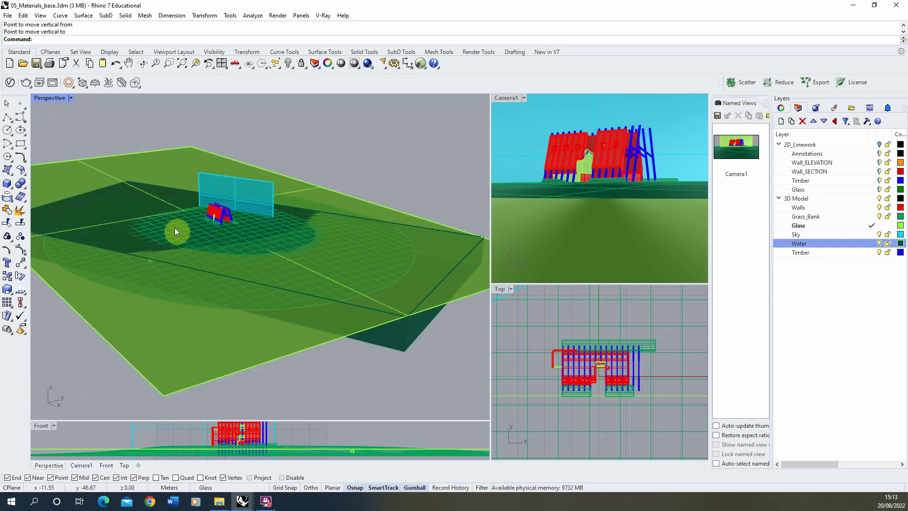
left_click(21, 224)
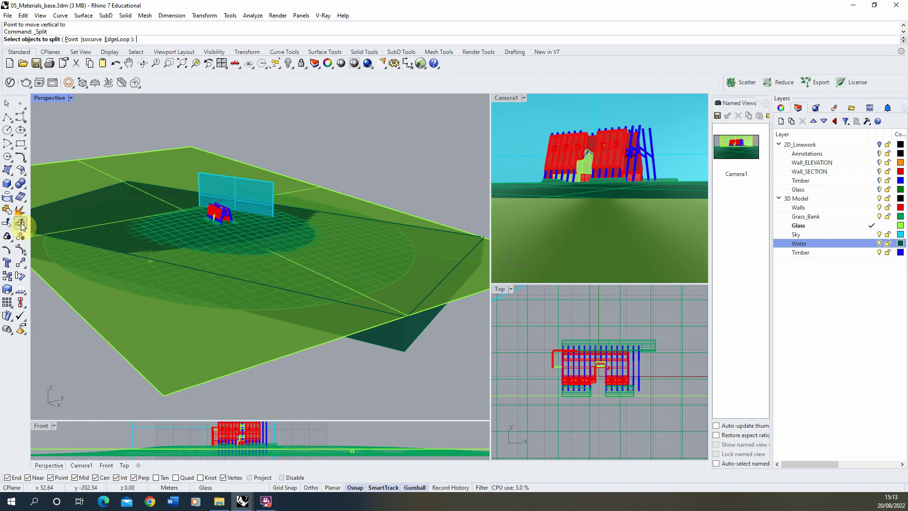
left_click(176, 230)
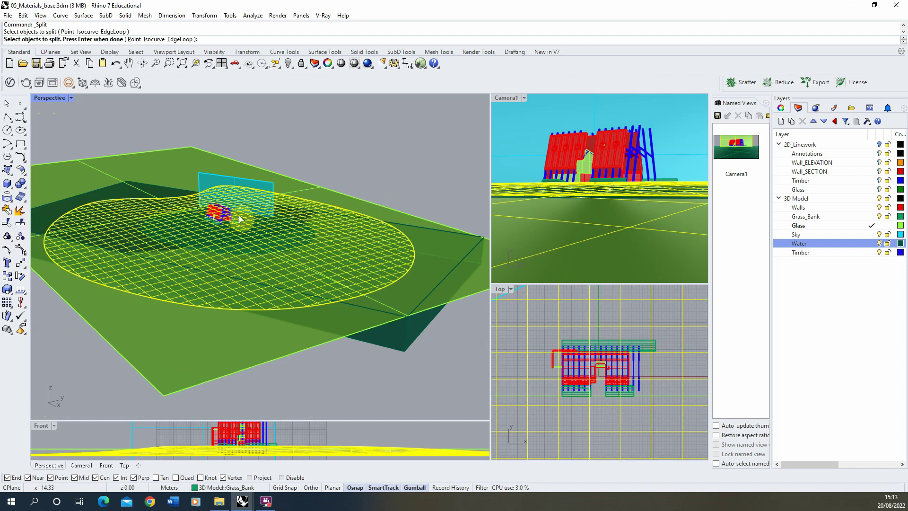
right_click(145, 208)
left_click(167, 157)
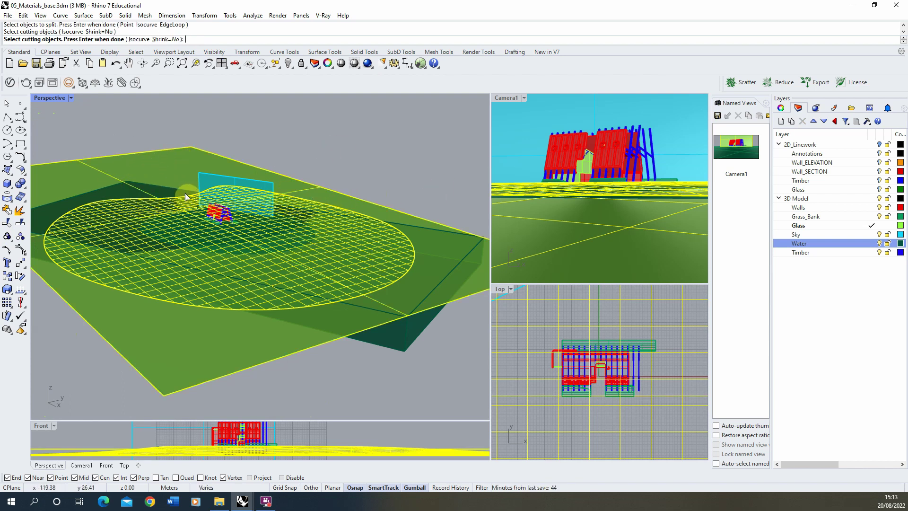
right_click(289, 208)
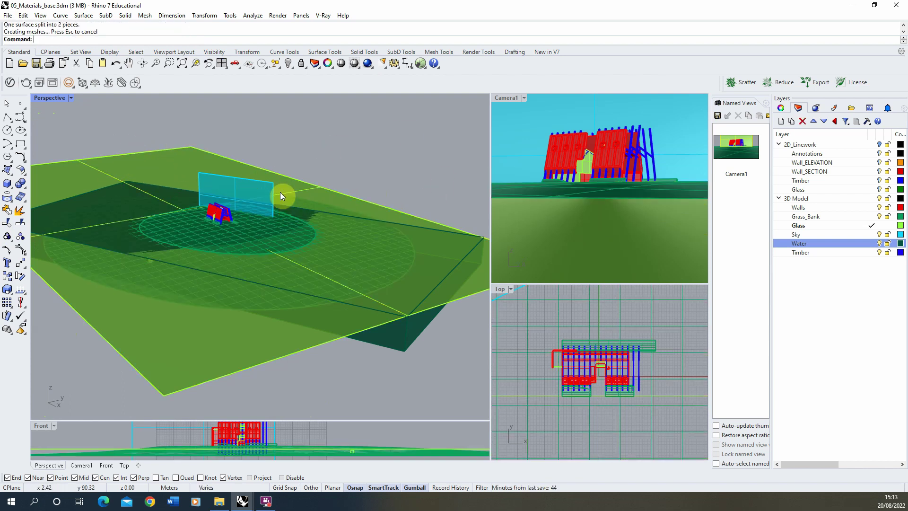
left_click(175, 160)
key("Delete")
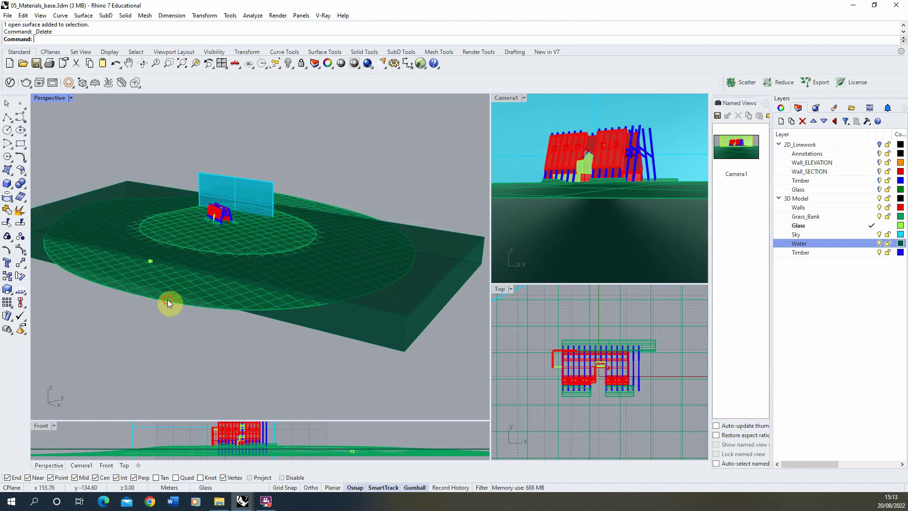
Select the inner and outer pieces of the split grass bank in turn, ending with the outer ring selected.
left_click(168, 300)
left_click(163, 269)
left_click(152, 293)
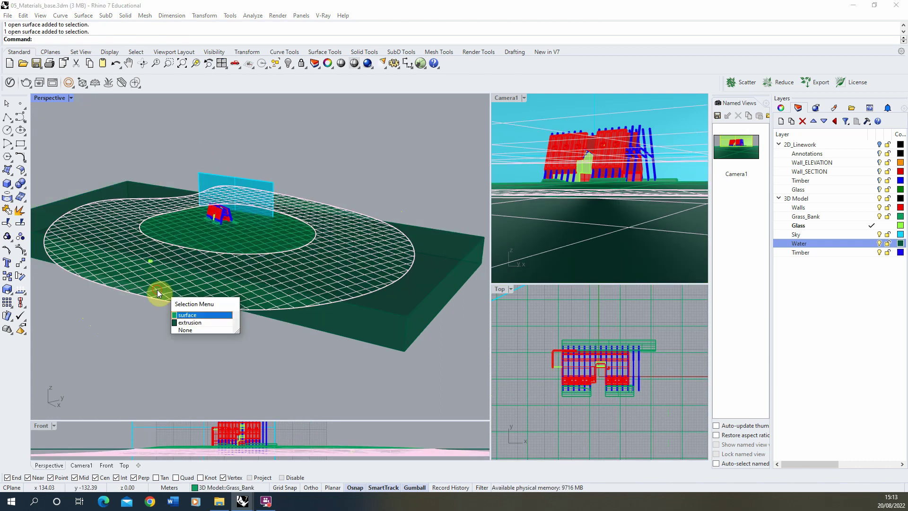
key("Return")
left_click(177, 226)
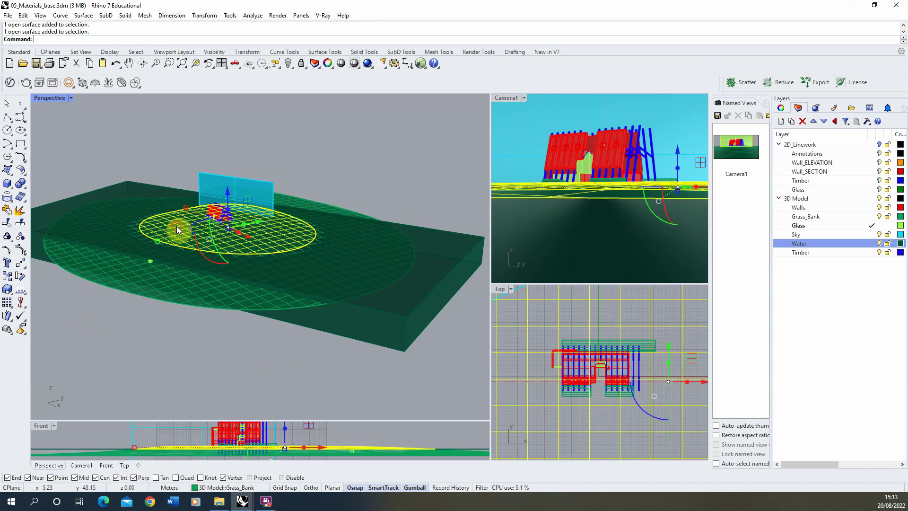
left_click(172, 333)
left_click(154, 296)
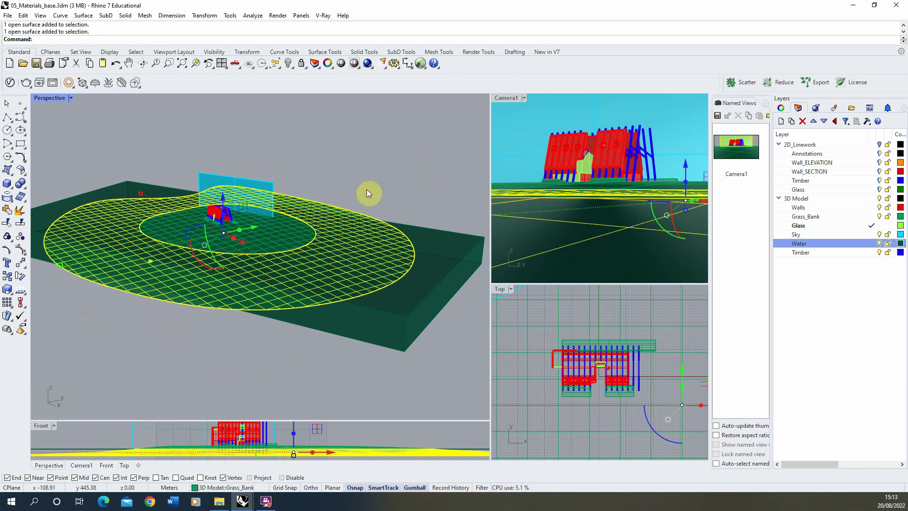
Add a layer named Mud under 3D Model and set its colour to orange (R 255, G 160, B 0).
left_click(785, 121)
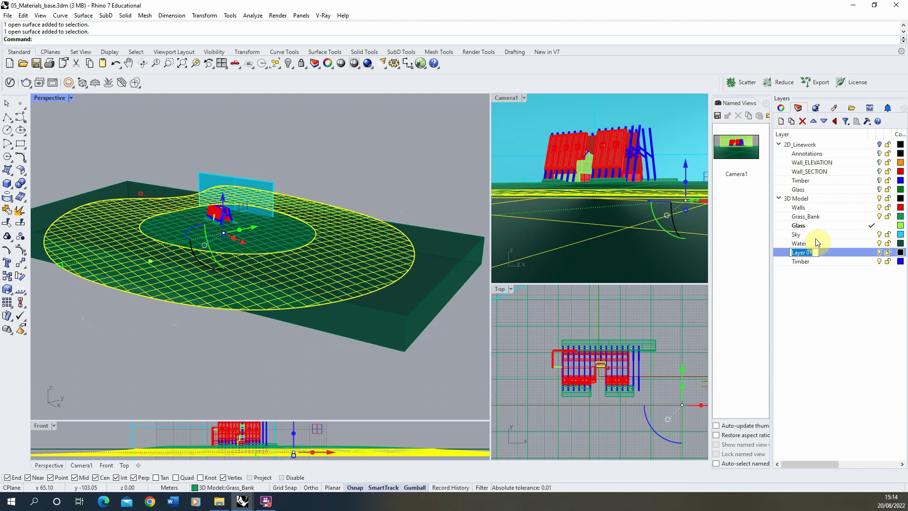
type("Mud")
left_click(851, 294)
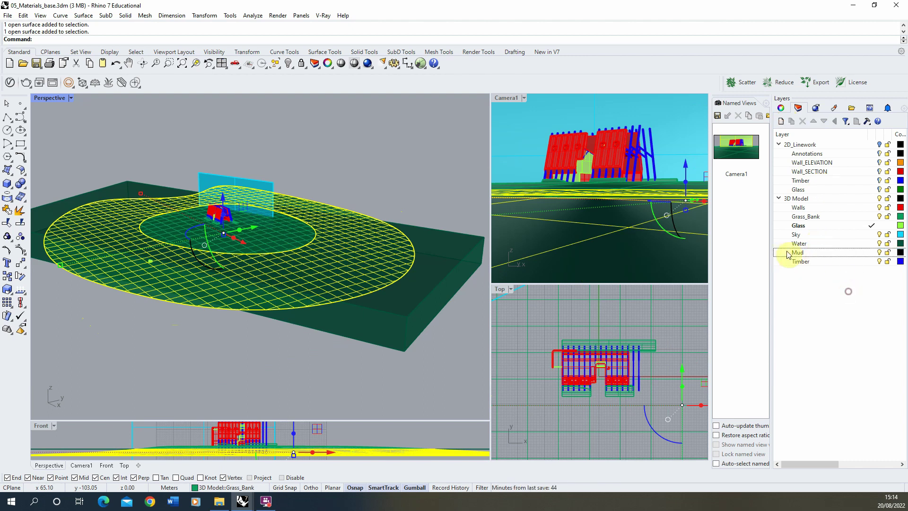
left_click(899, 252)
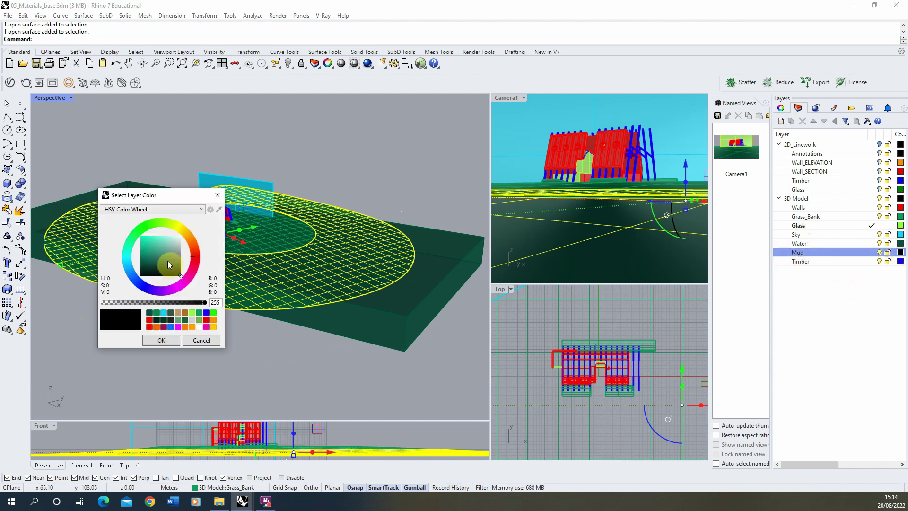
left_click(191, 236)
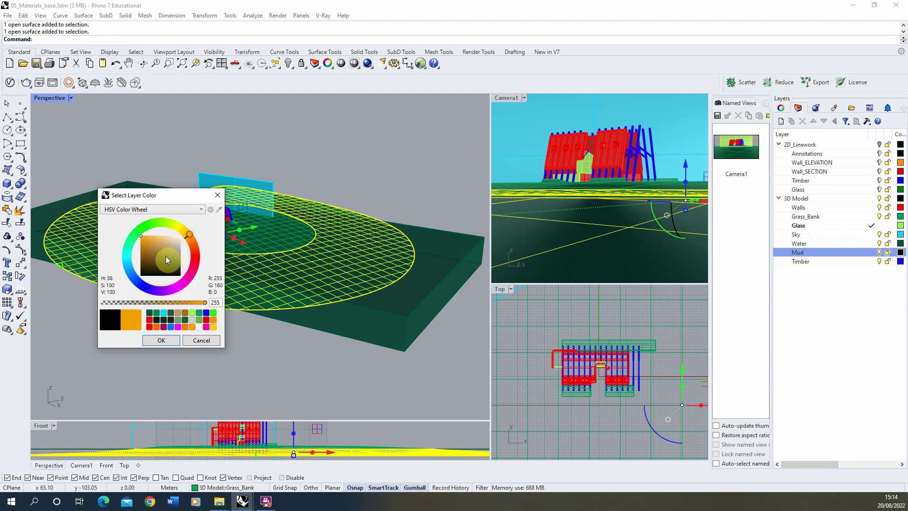
left_click(159, 340)
Assign the selected outer ring of the bank to the Mud layer and deselect it.
left_click(781, 107)
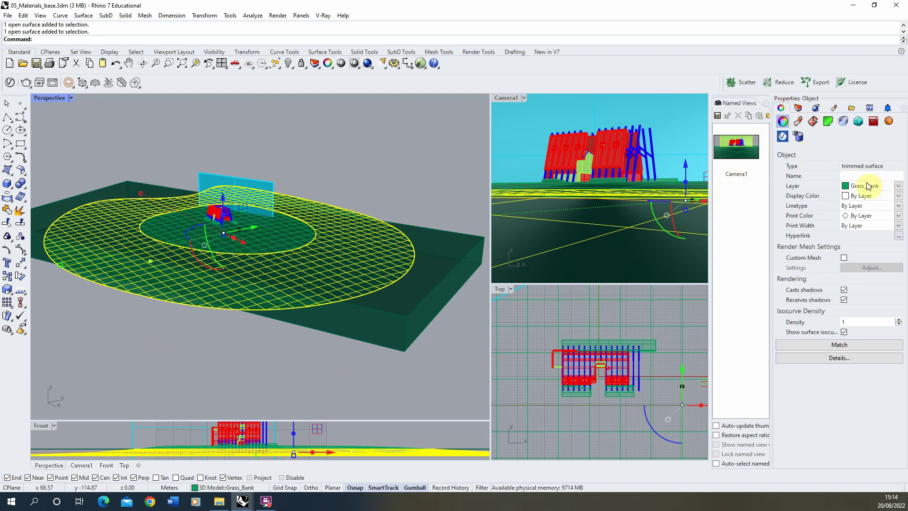
left_click(899, 185)
left_click(869, 302)
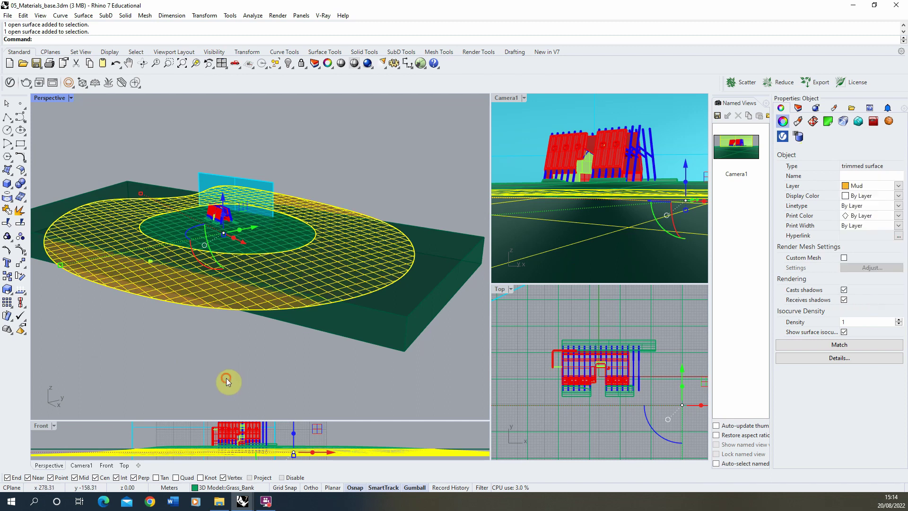
left_click(58, 161)
scroll(93, 226, "up", 5)
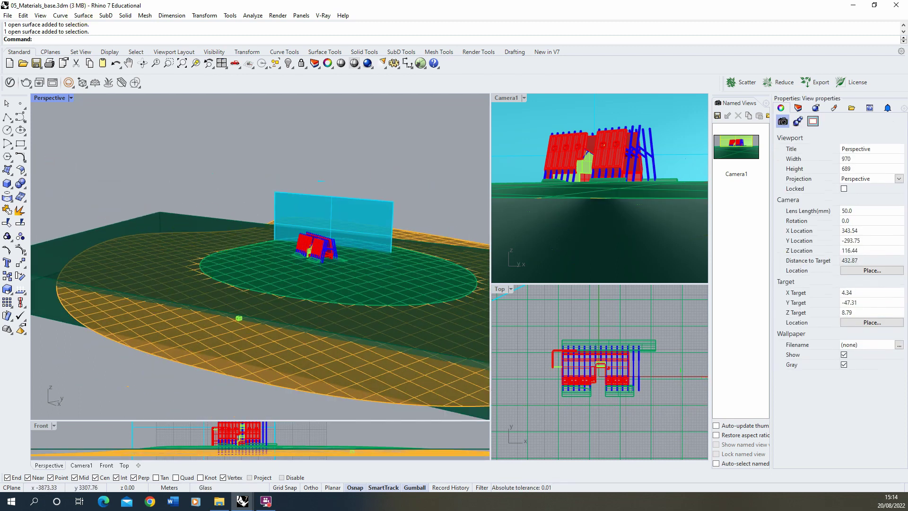
Create a new Generic V-Ray material and name it Mud.
left_click(10, 83)
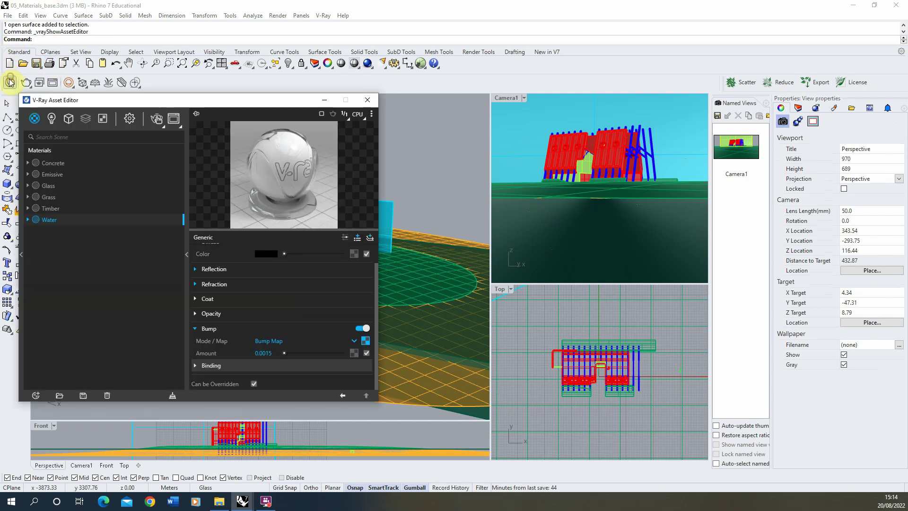
left_click(35, 396)
mouse_move(59, 382)
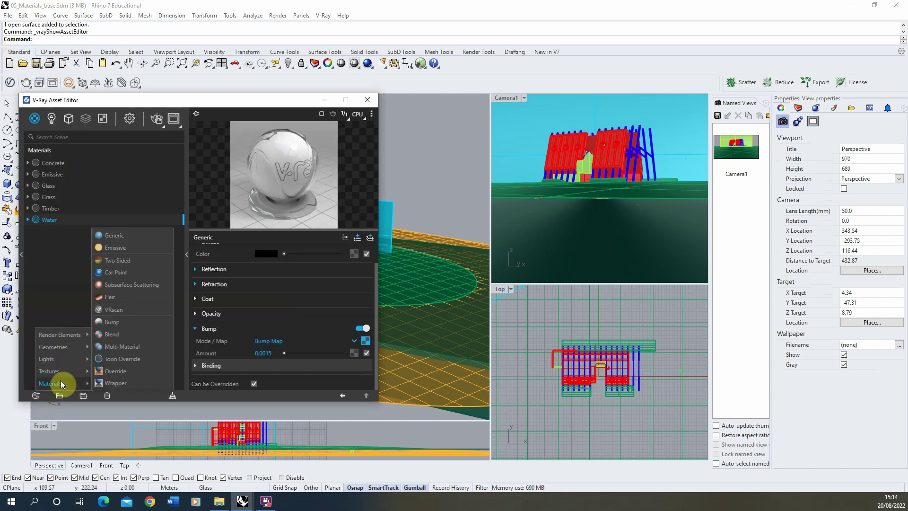
left_click(124, 236)
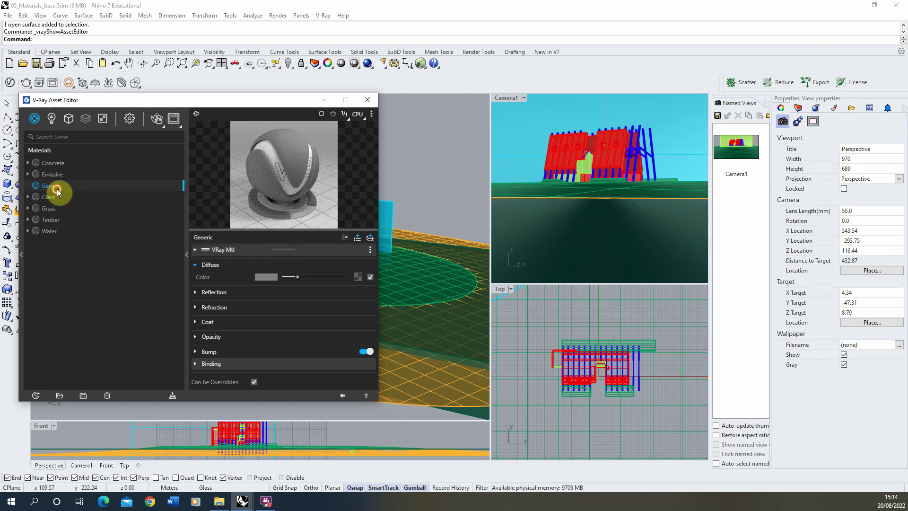
double_click(65, 185)
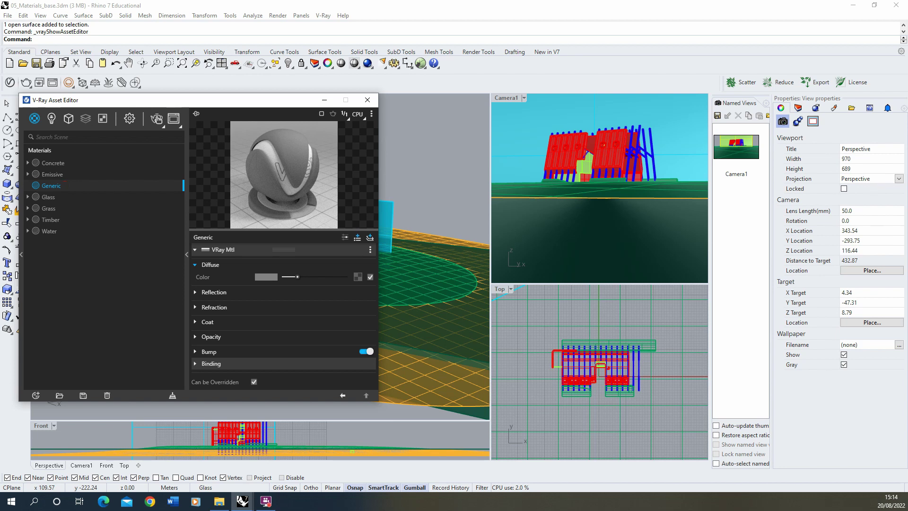
double_click(55, 185)
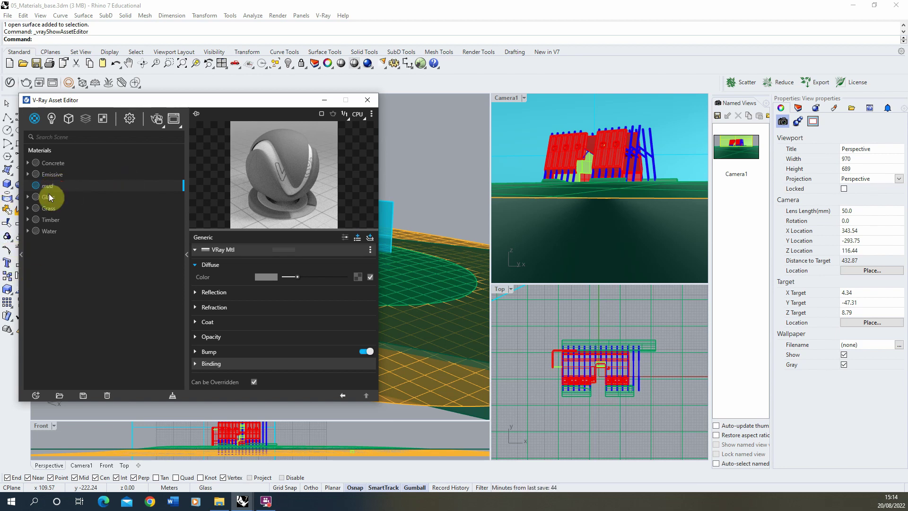
left_click(91, 277)
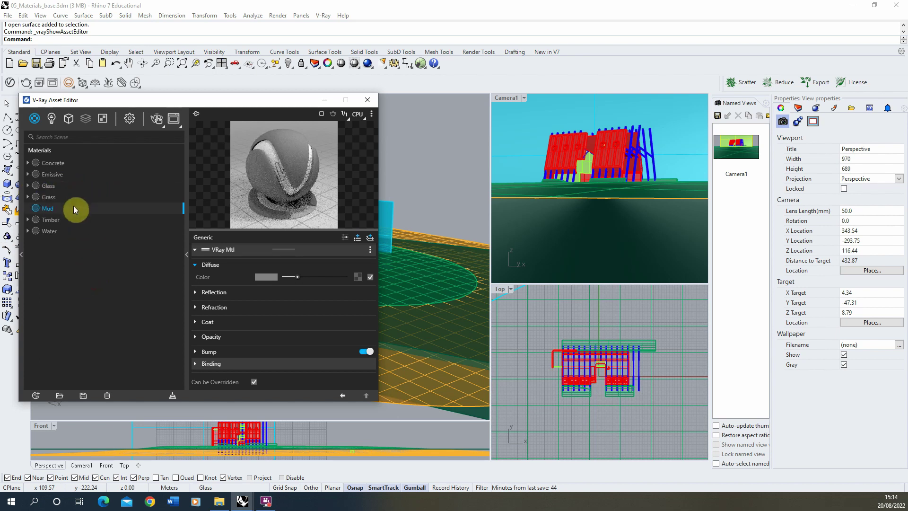
Load the bitmap TexturesCom_TwingsandBranches_2x2_1K_albedo as the Mud material's diffuse texture and return to the material settings.
left_click(361, 277)
left_click(334, 126)
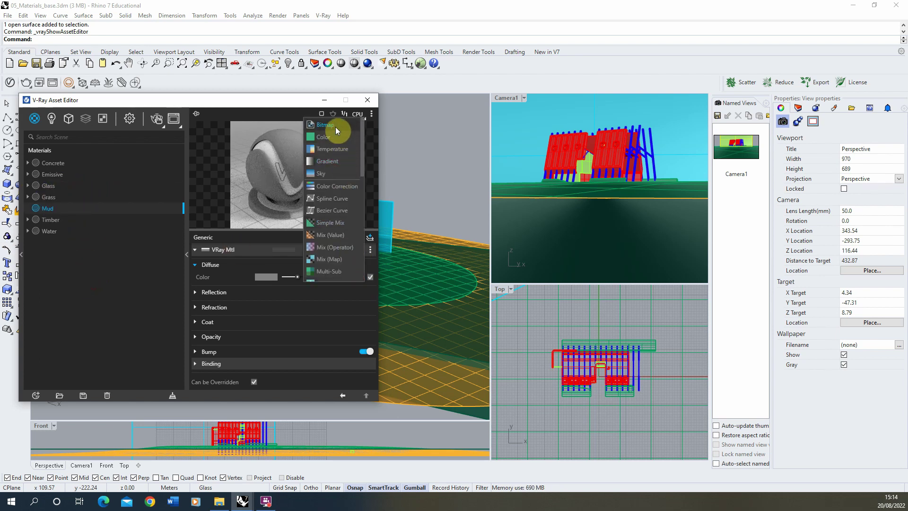
scroll(295, 239, "down", 5)
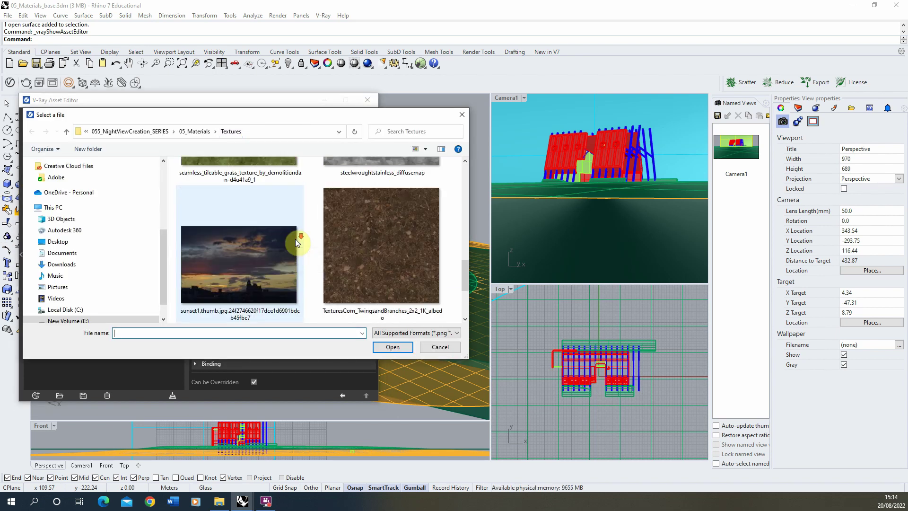
left_click(385, 207)
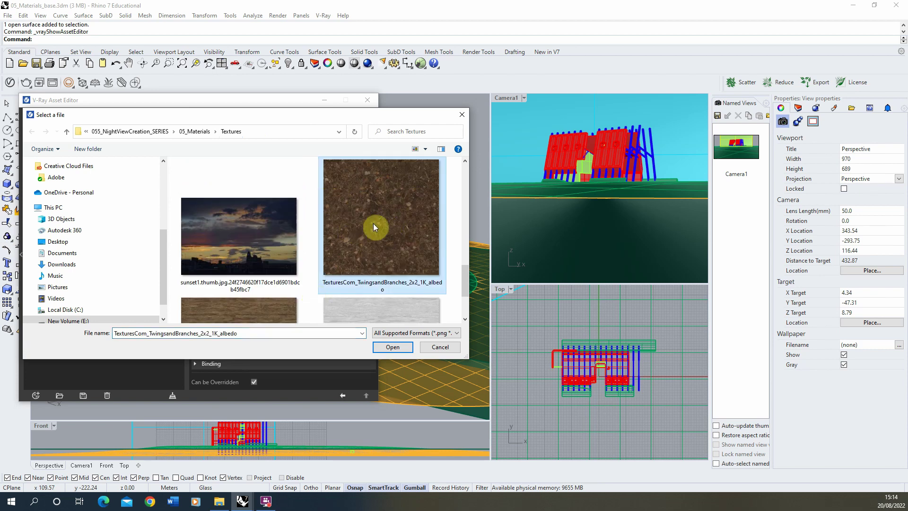
left_click(392, 346)
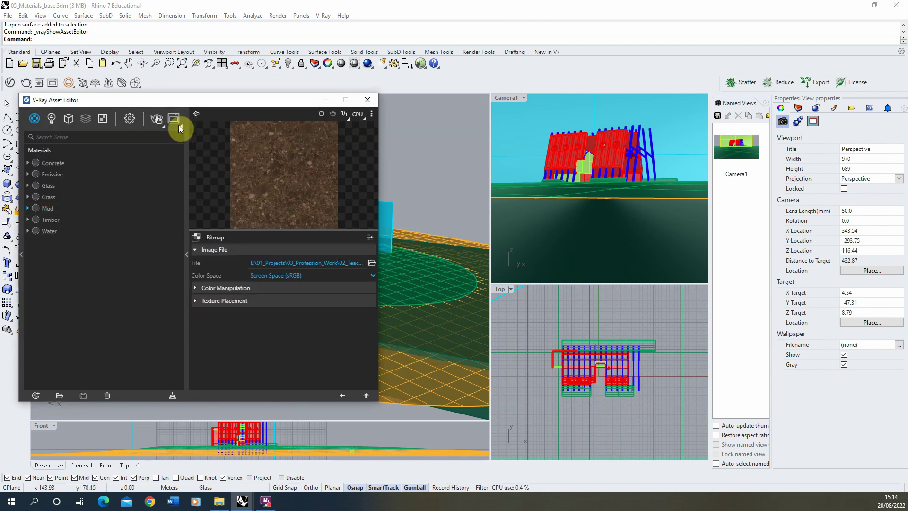
left_click(342, 395)
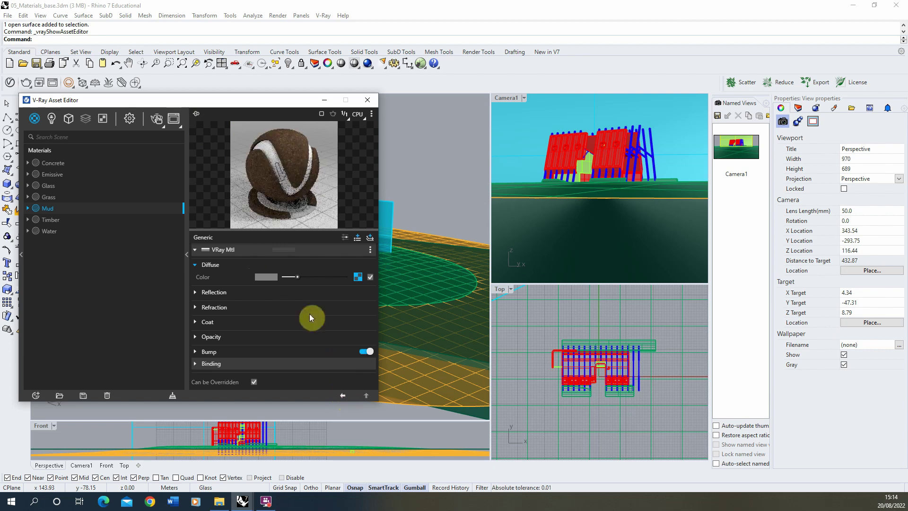
Apply the Mud material to the outer ring of the bank, put away the asset editor and deselect the surface.
left_click_drag(204, 100, 390, 78)
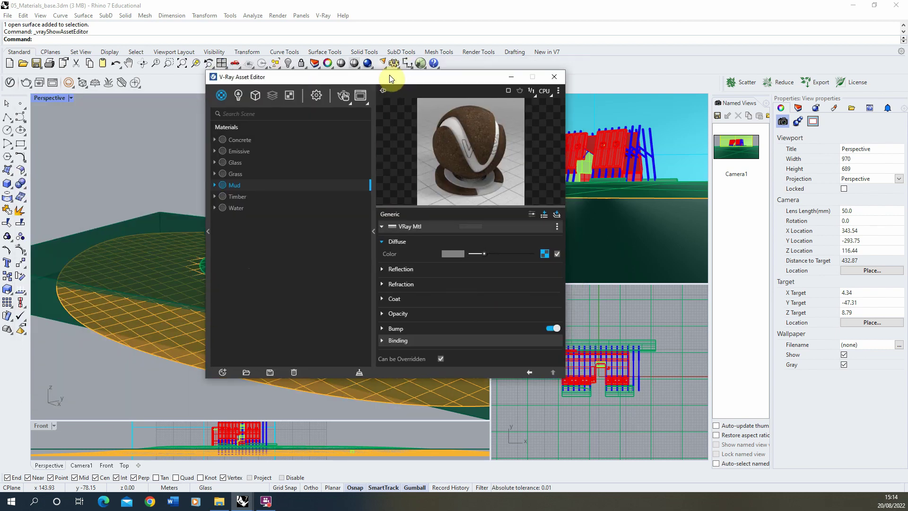
left_click(178, 360)
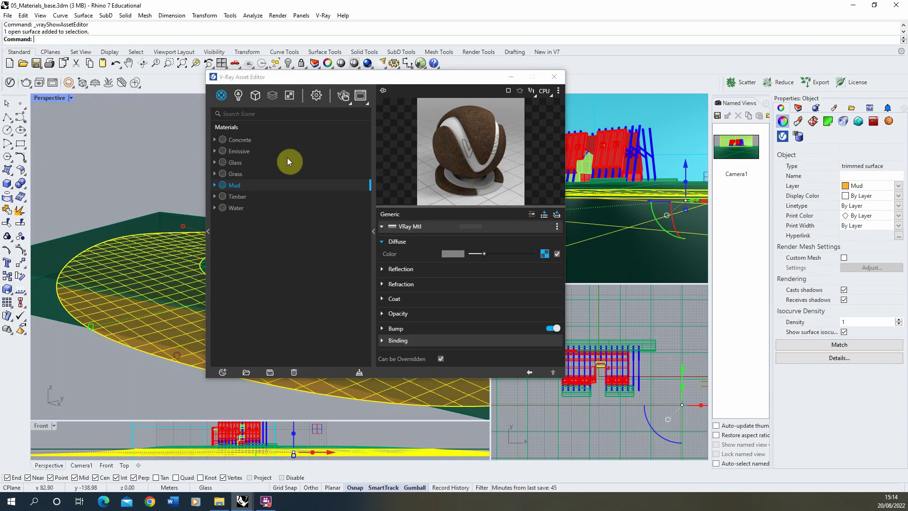
right_click(267, 199)
left_click(276, 210)
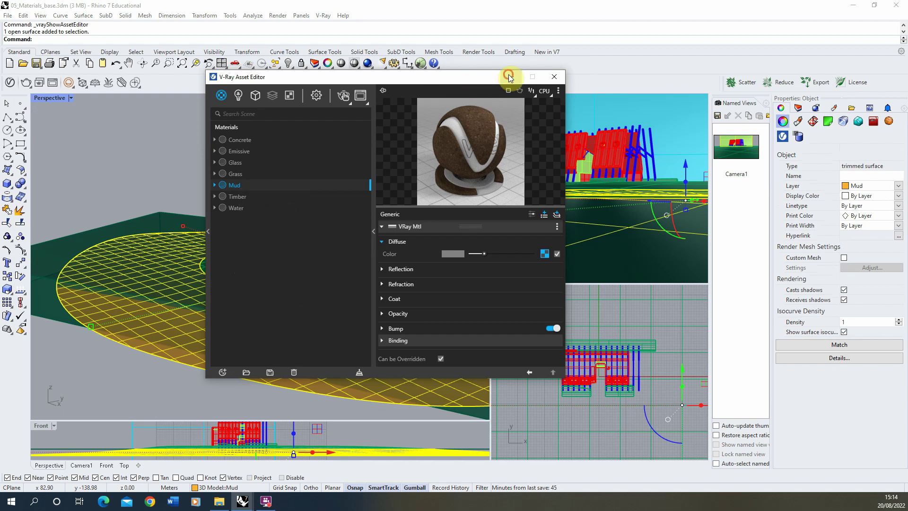
left_click(509, 77)
key("Escape")
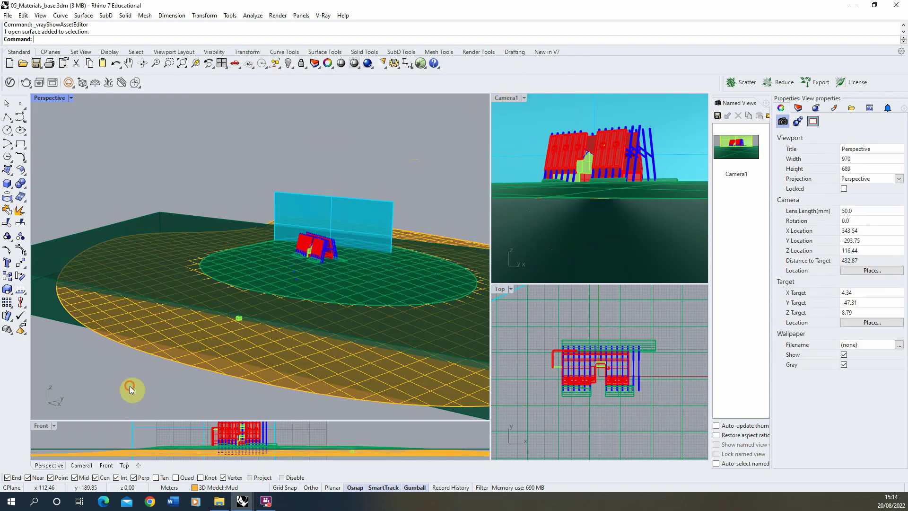
Start an interactive V-Ray render of the Camera1 view to check the water with the mud beneath it.
left_click(516, 103)
left_click(56, 83)
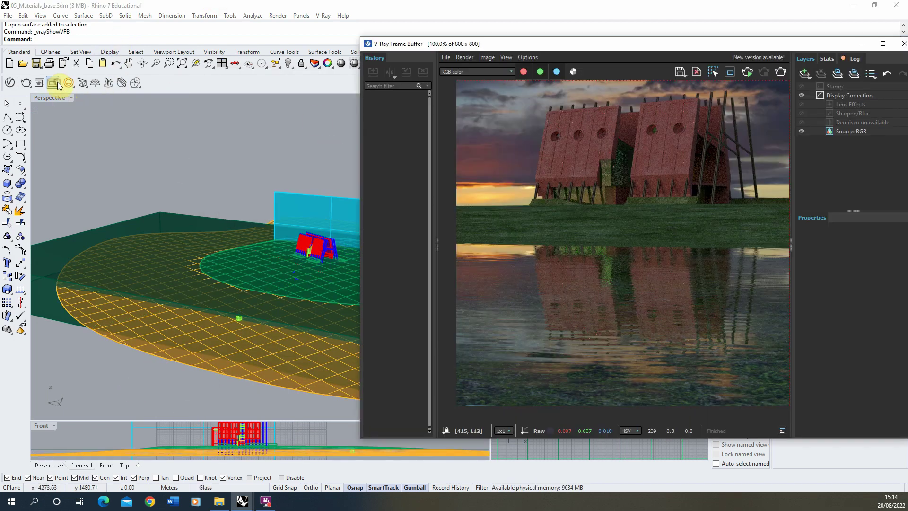
left_click_drag(541, 42, 265, 51)
left_click(469, 78)
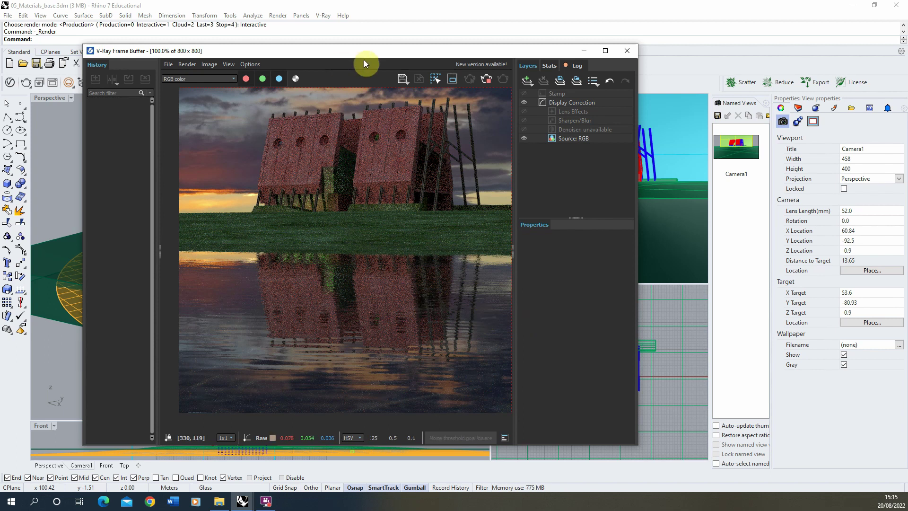
Select the outer mud ring of the bank and display its texture mapping properties, keeping the render visible.
left_click_drag(376, 52, 428, 43)
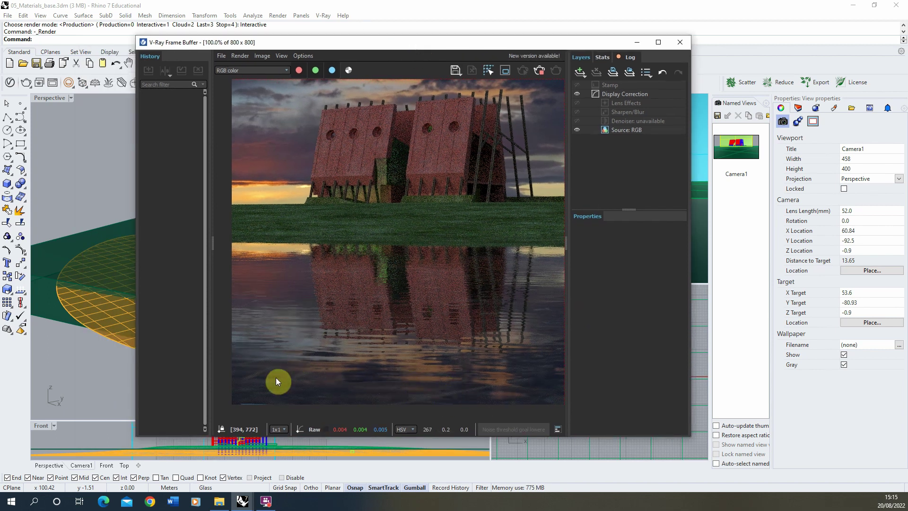
left_click_drag(407, 42, 432, 47)
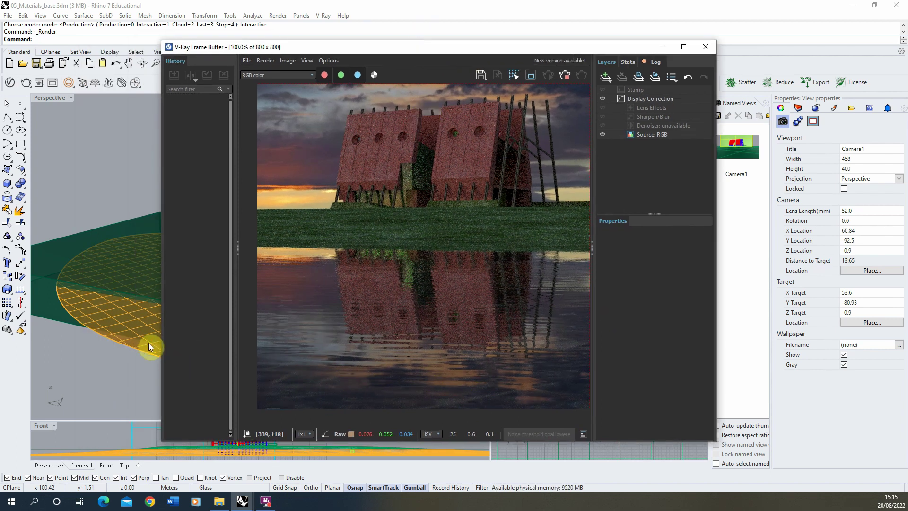
left_click(149, 342)
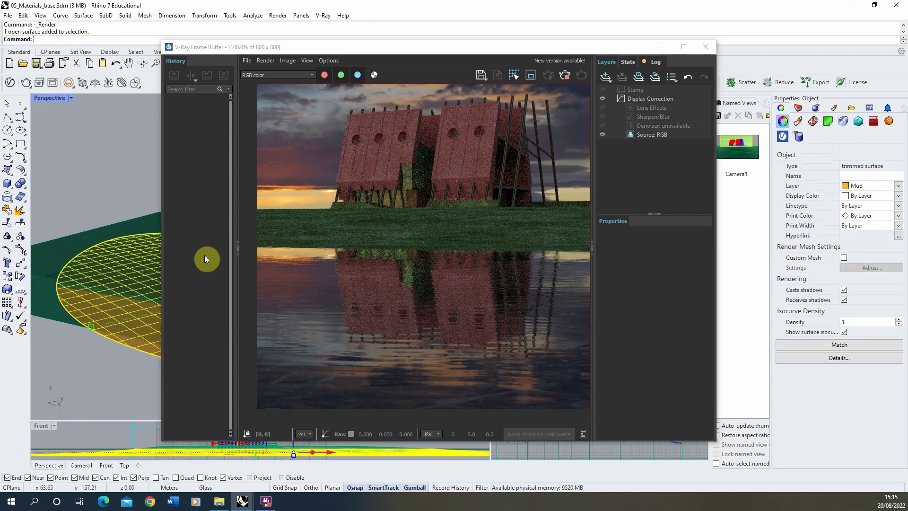
left_click(812, 122)
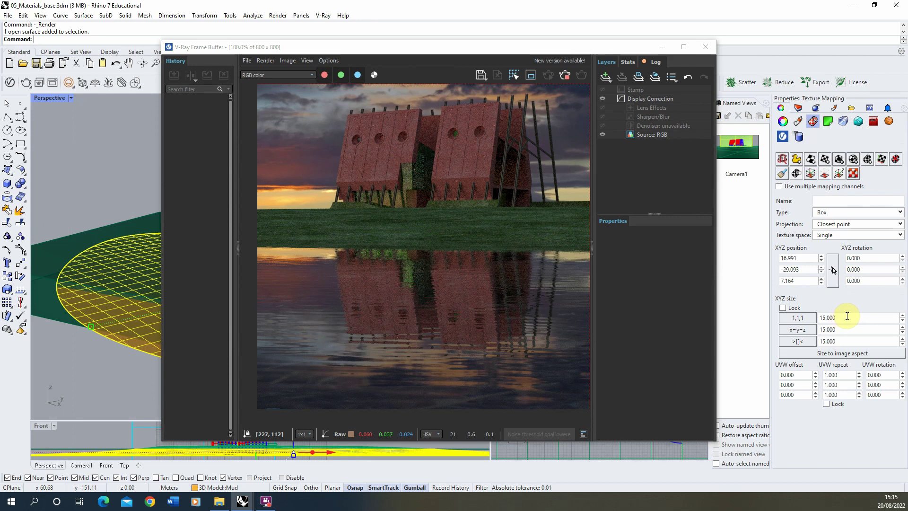
Try a box mapping size of 3 in X, Y and Z on the mud surface.
double_click(847, 317)
type("3")
double_click(846, 329)
type("3")
double_click(847, 342)
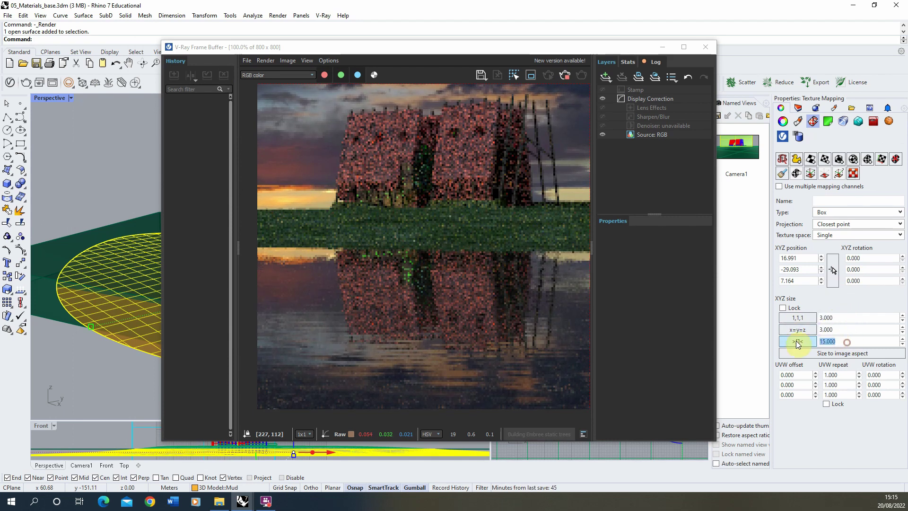
type("3")
Set the mud surface's box mapping size to 2 in X, Y and Z and inspect the mud texture in the render.
double_click(846, 329)
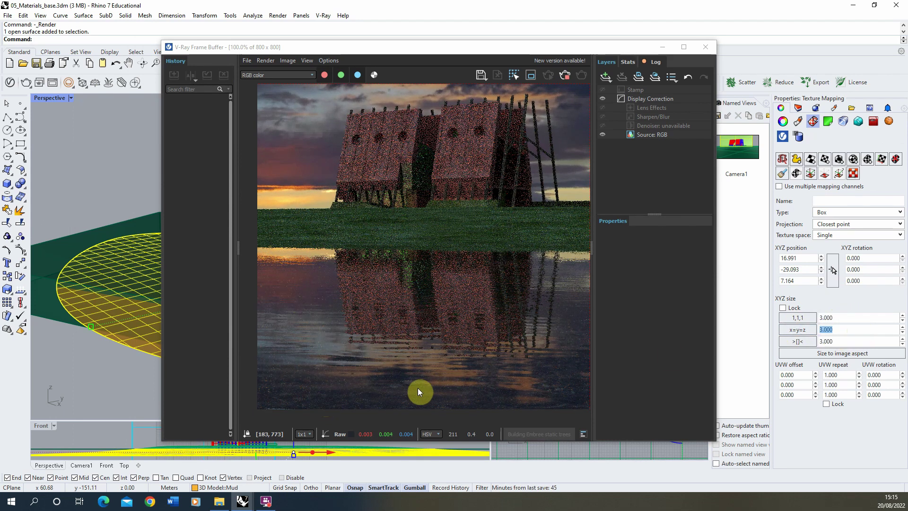
type("2")
double_click(844, 329)
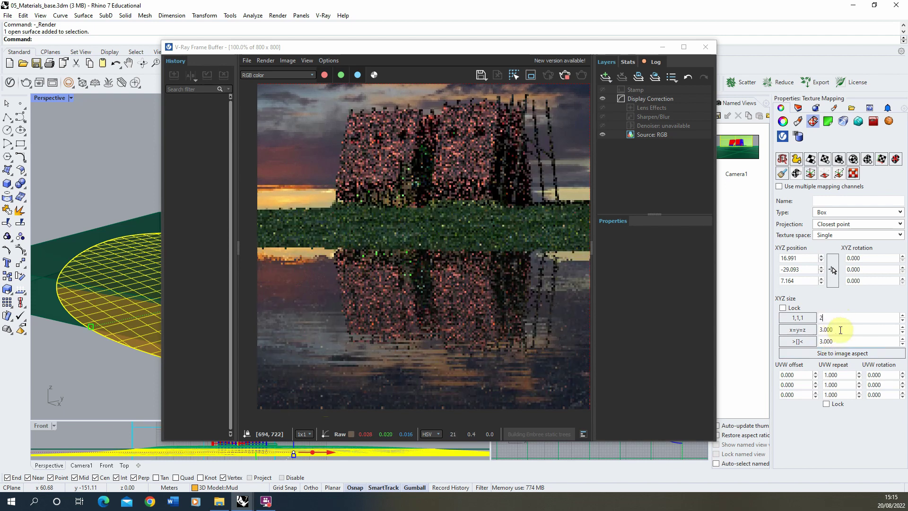
type("2")
double_click(842, 340)
type("2")
double_click(844, 331)
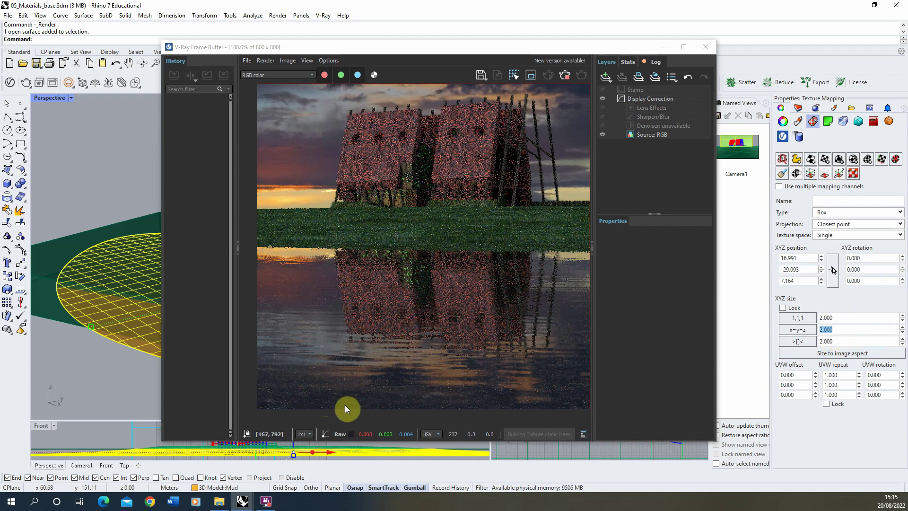
scroll(304, 396, "up", 2)
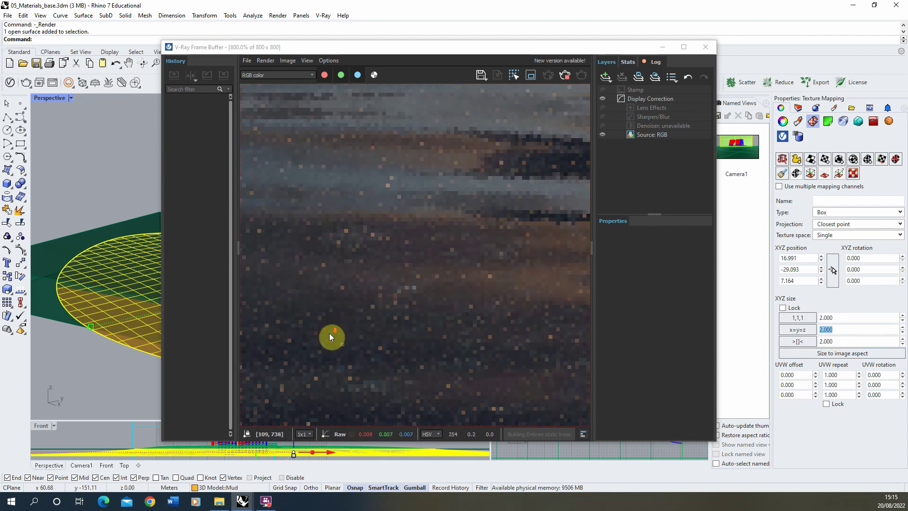
scroll(330, 336, "down", 2)
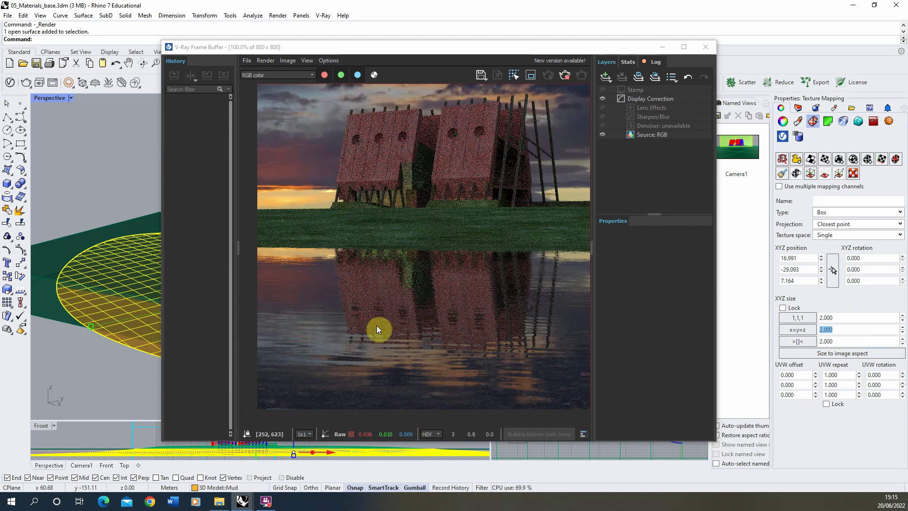
scroll(376, 325, "down", 1)
scroll(552, 394, "up", 2)
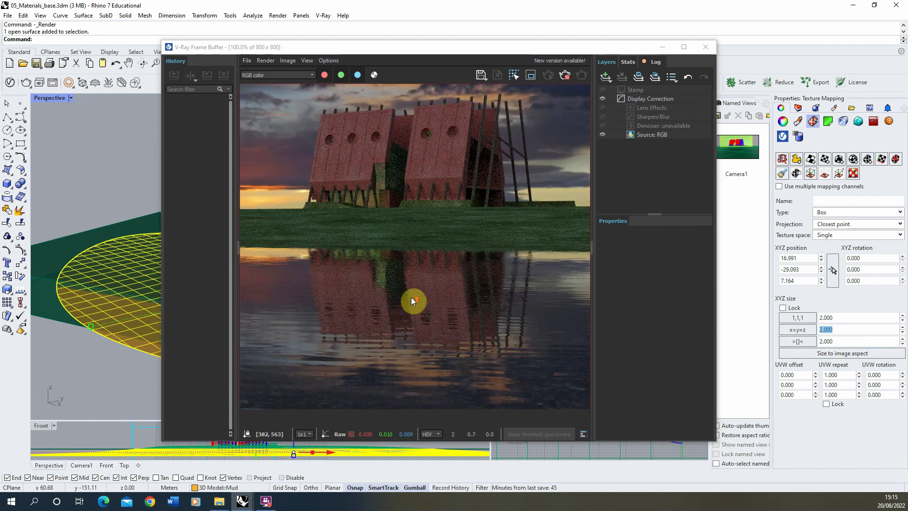
Deselect the mud surface and bring up the Water material's refraction settings beside the live render.
left_click_drag(419, 50, 530, 42)
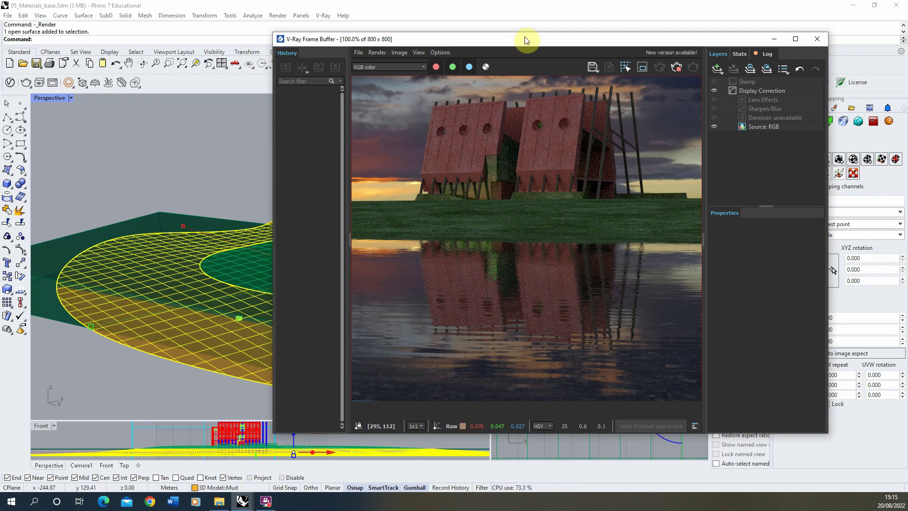
left_click_drag(526, 41, 632, 44)
left_click(85, 371)
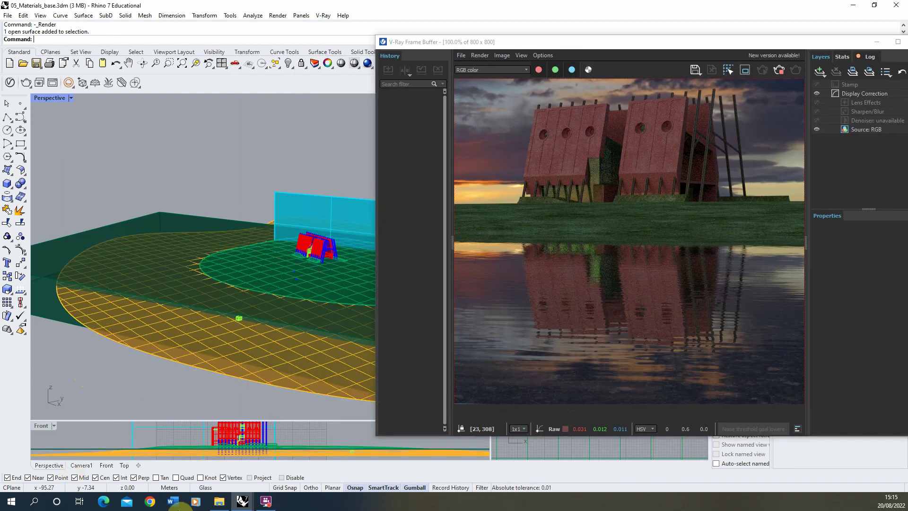
mouse_move(241, 505)
left_click(259, 456)
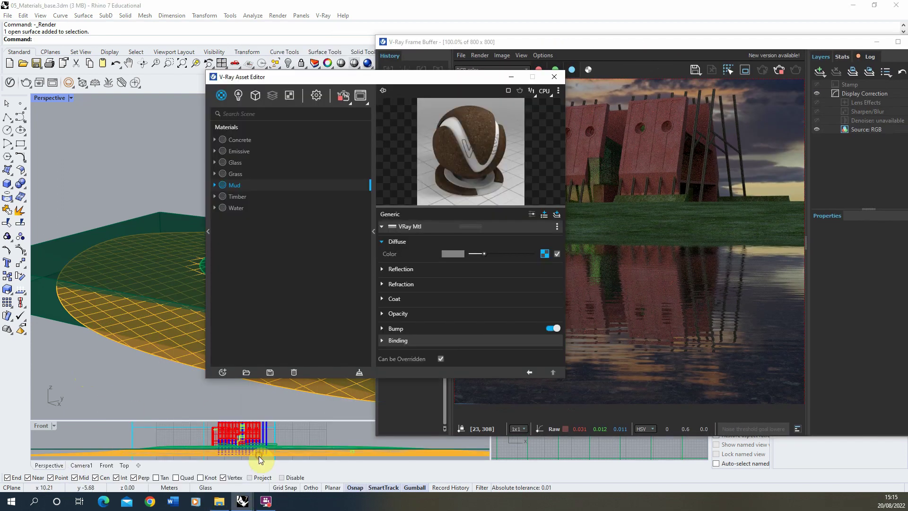
left_click(238, 218)
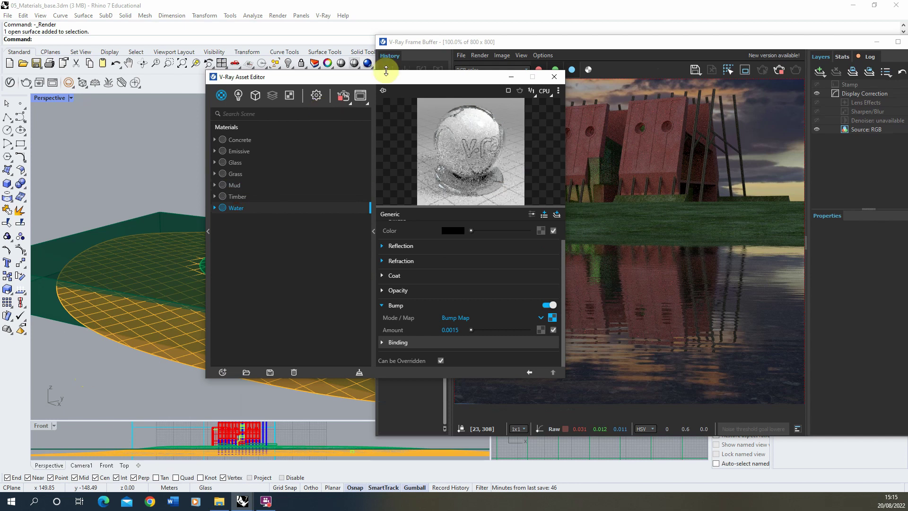
left_click_drag(385, 75, 197, 73)
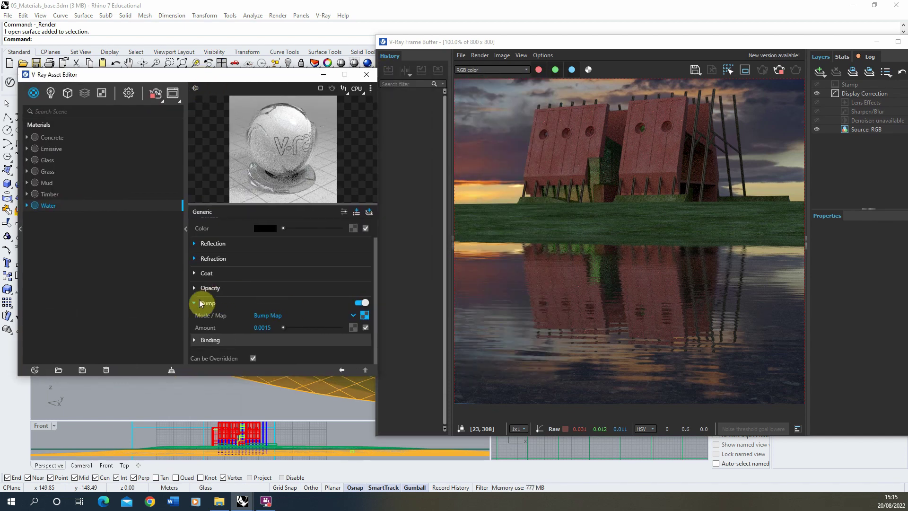
left_click(203, 258)
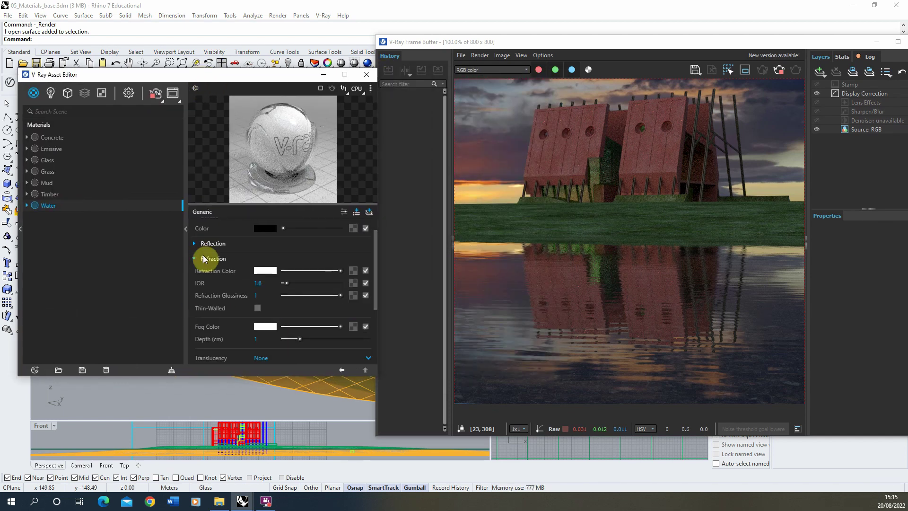
Tint the Water material's fog color pale green, with hue 0.403 and saturation 0.247.
left_click(264, 326)
left_click(238, 238)
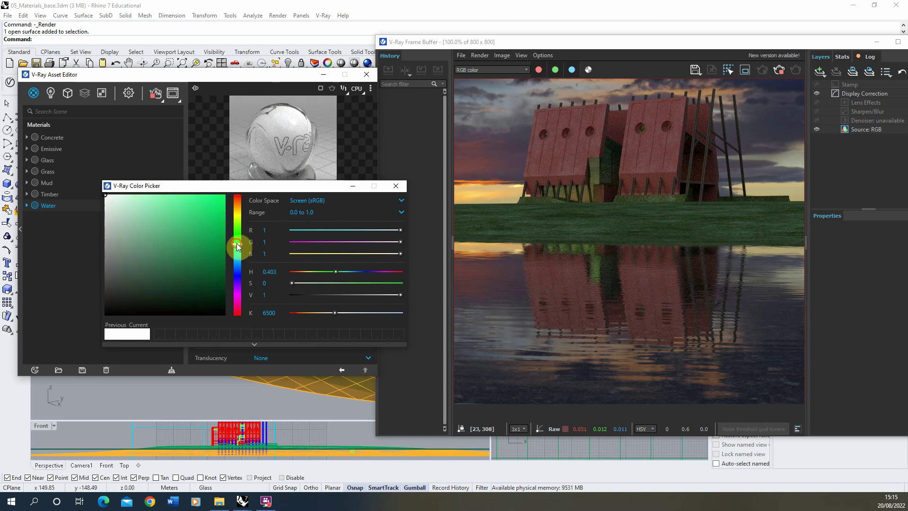
mouse_move(199, 223)
left_mouse_down()
mouse_move(172, 194)
mouse_move(142, 197)
left_mouse_up()
left_click(396, 185)
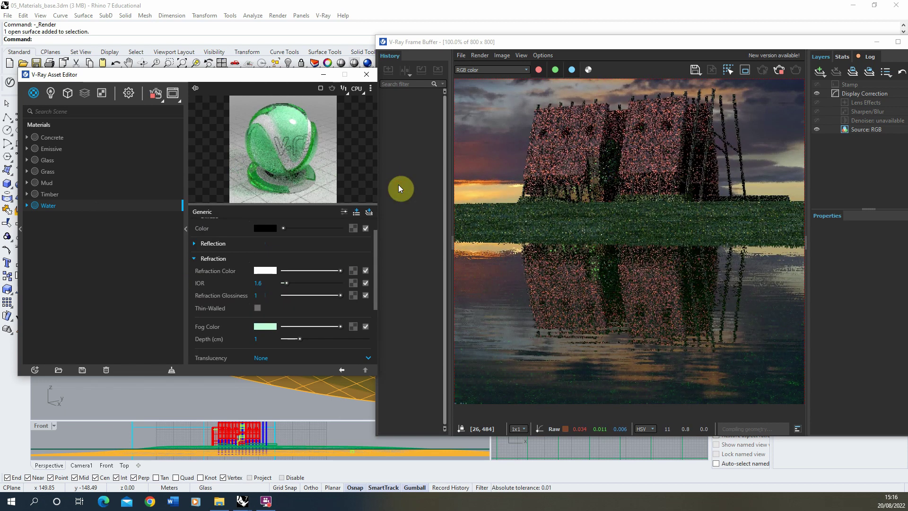
Try a fog depth of 0.1 cm on the Water material.
left_click(262, 339)
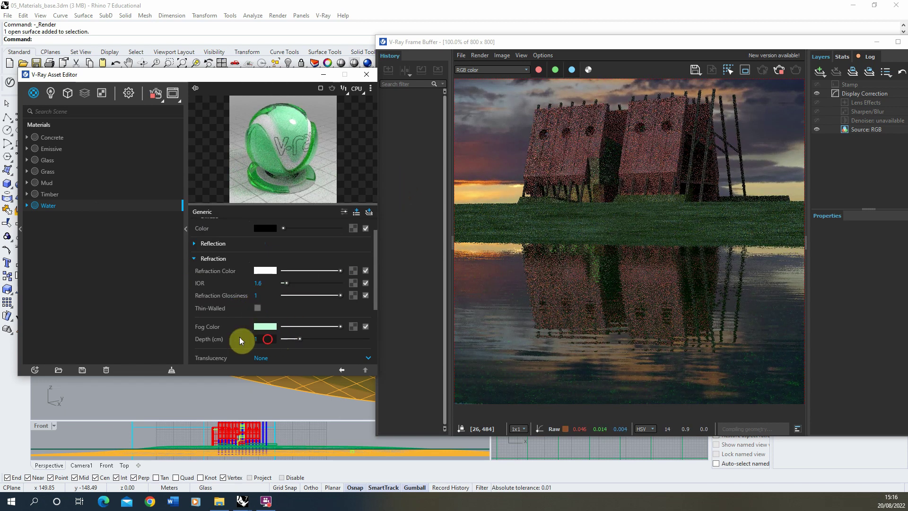
type("0.1")
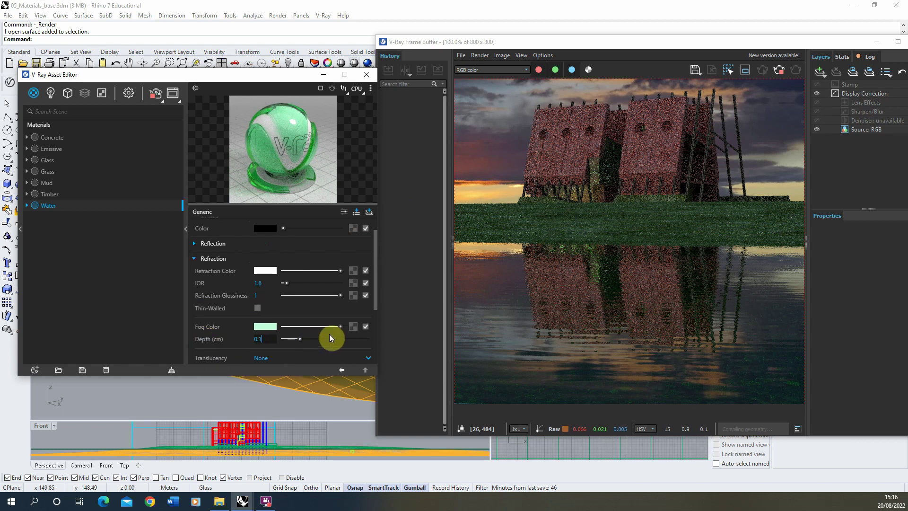
key("Return")
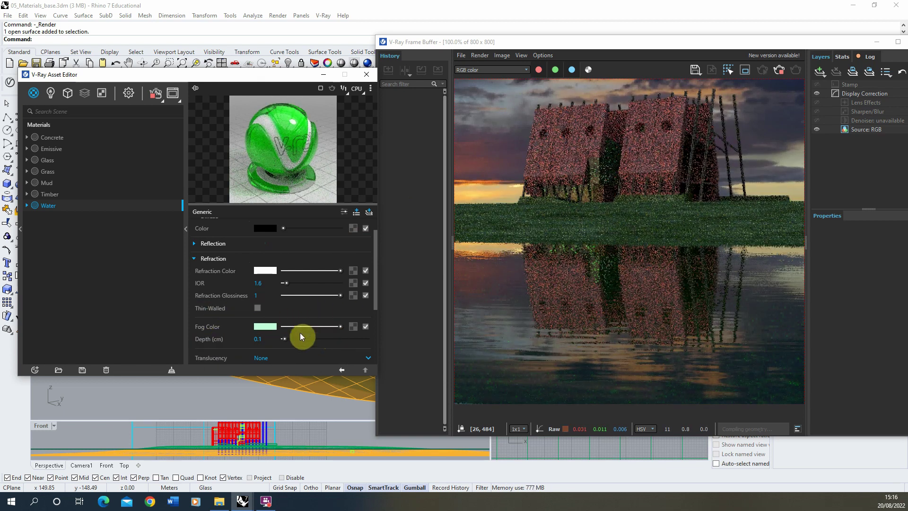
Set the Water material's fog depth to 100 cm.
left_click(265, 339)
type("10")
key("Return")
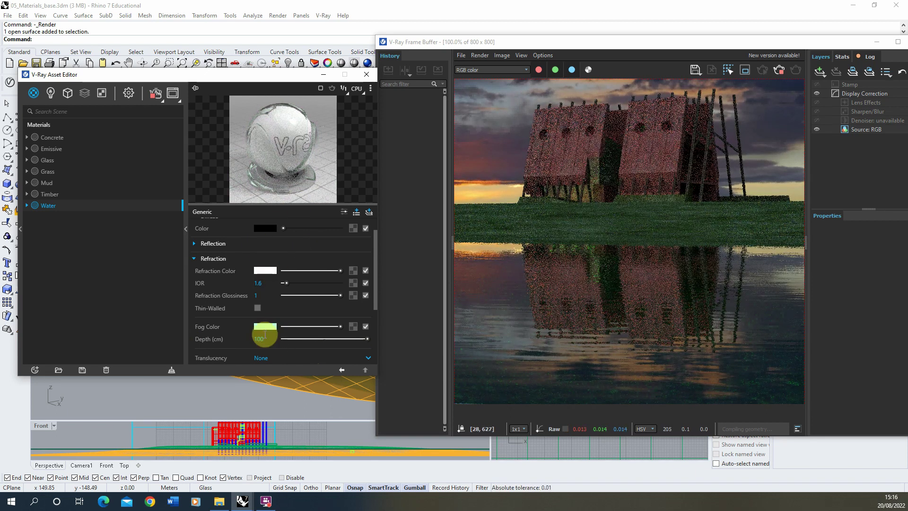
key("BackSpace")
key("Return")
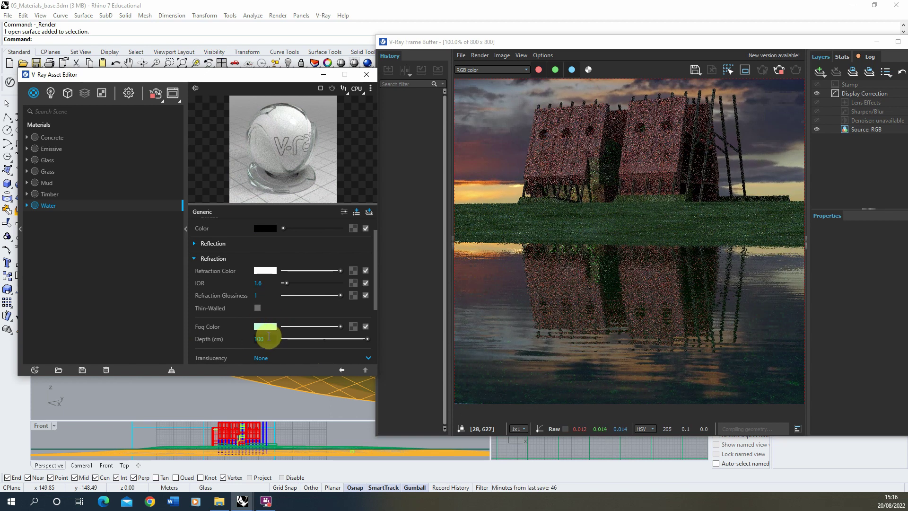
Lighten the Water fog color to a near-white green with saturation 0.051 and check the water in the render.
left_click(267, 326)
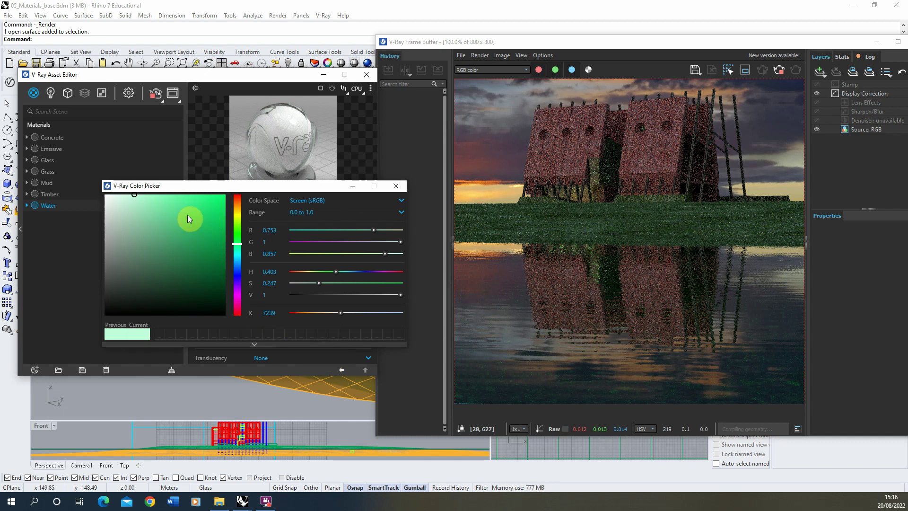
left_click(123, 197)
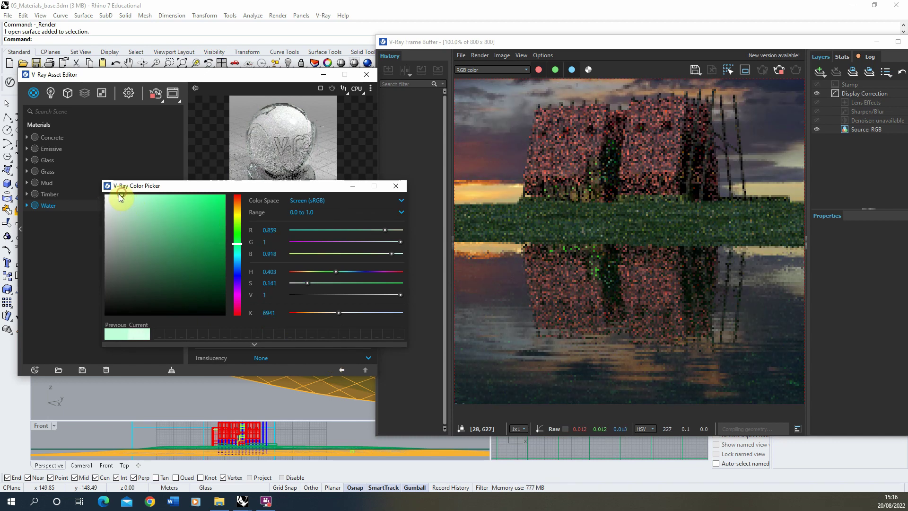
left_click_drag(297, 284, 293, 282)
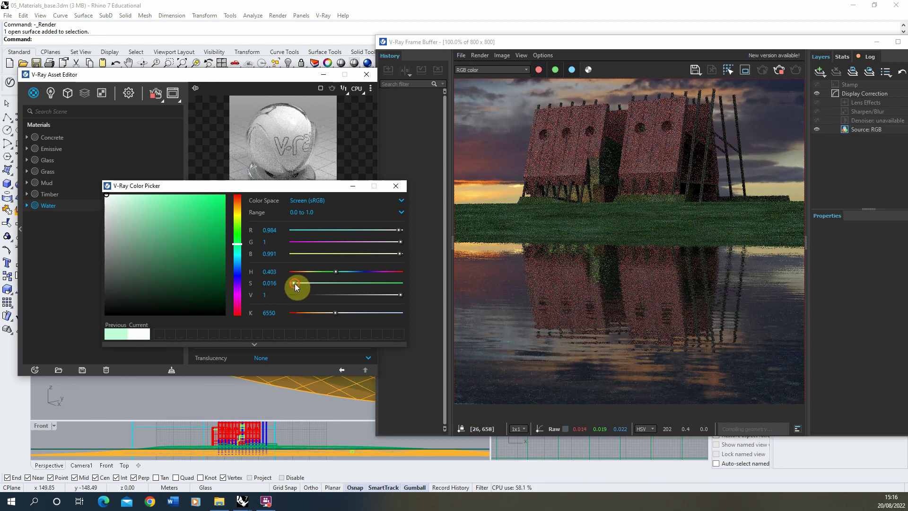
left_click_drag(295, 282, 298, 284)
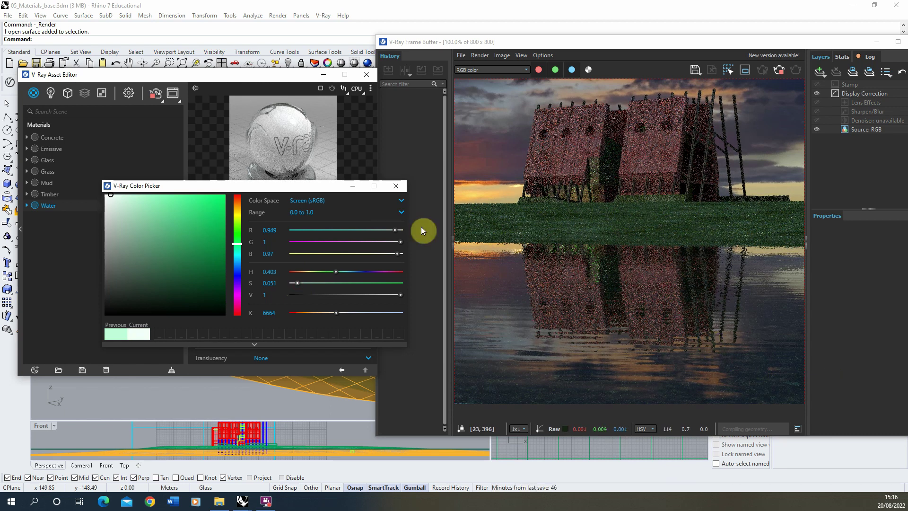
left_click(402, 184)
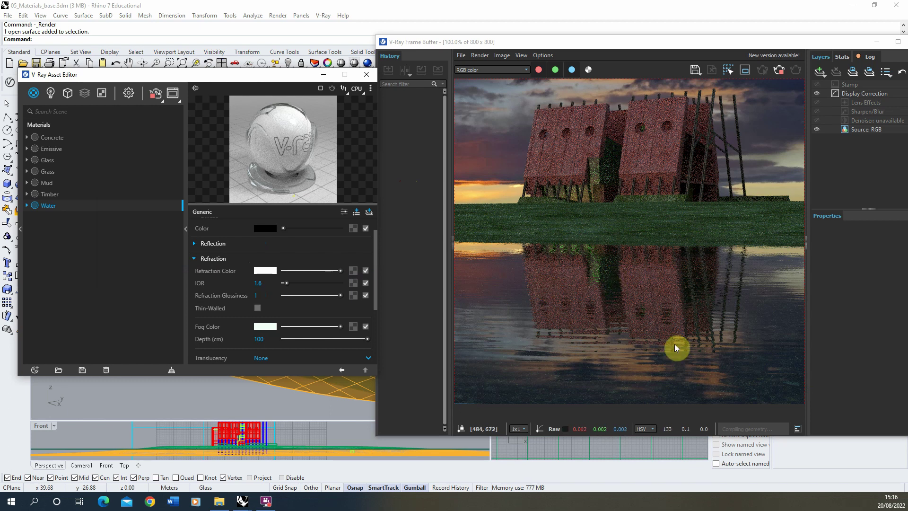
scroll(601, 304, "down", 1)
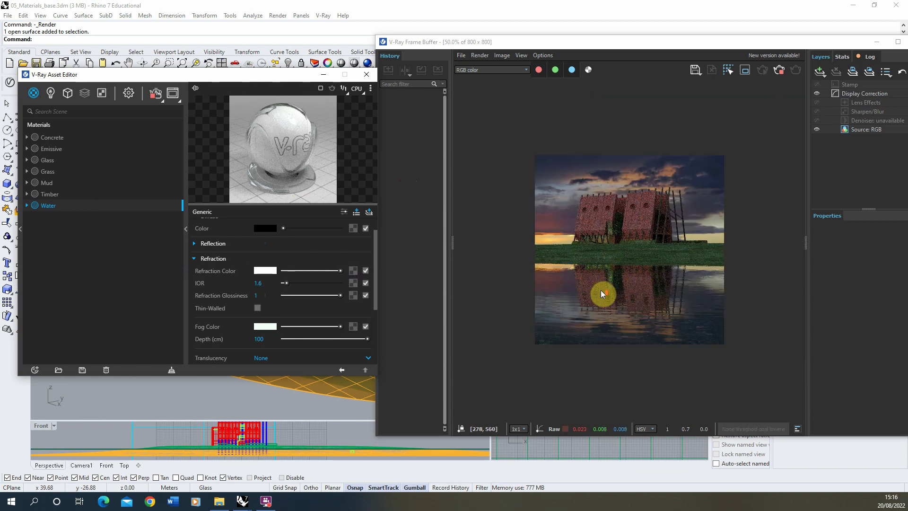
scroll(600, 290, "up", 1)
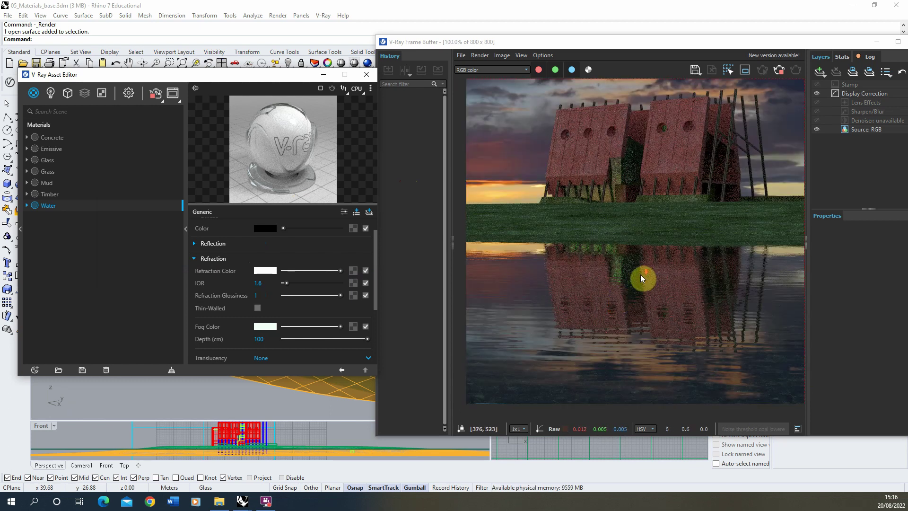
scroll(632, 270, "down", 1)
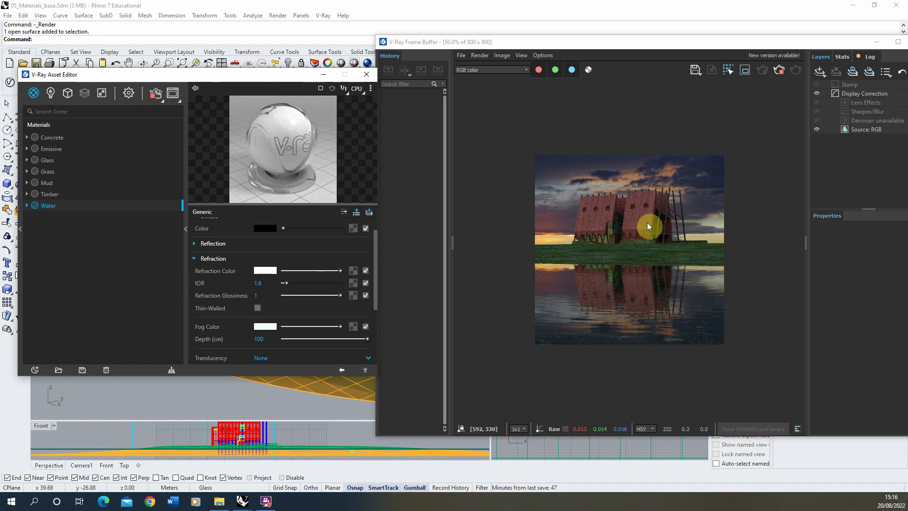
scroll(643, 239, "up", 1)
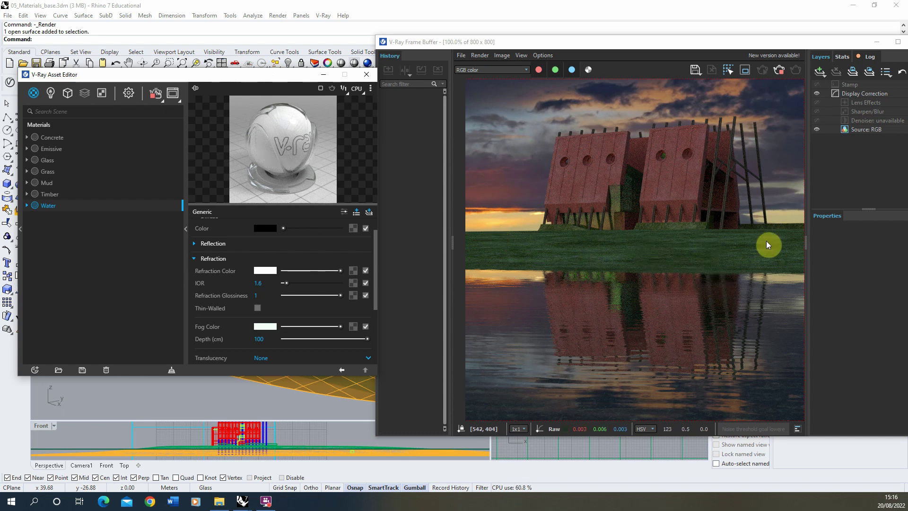
scroll(634, 221, "down", 2)
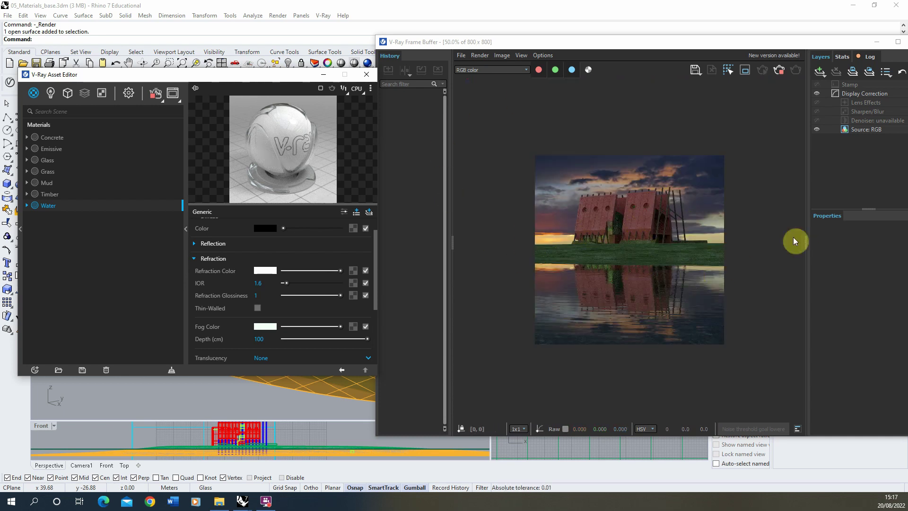